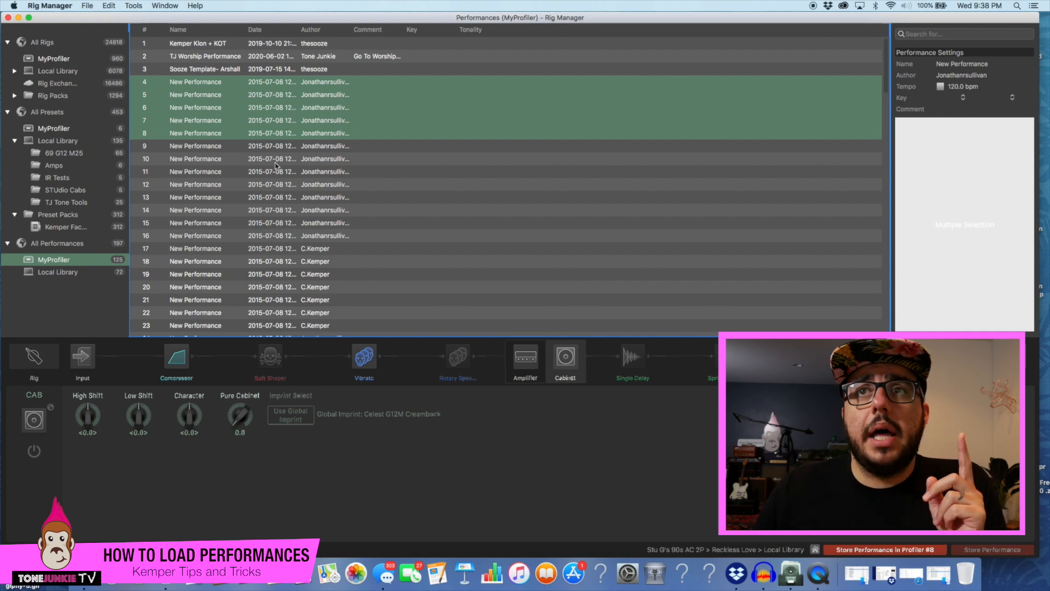
Step: Compare the performances stored in the Local Library with those in MyProfiler
click(225, 83)
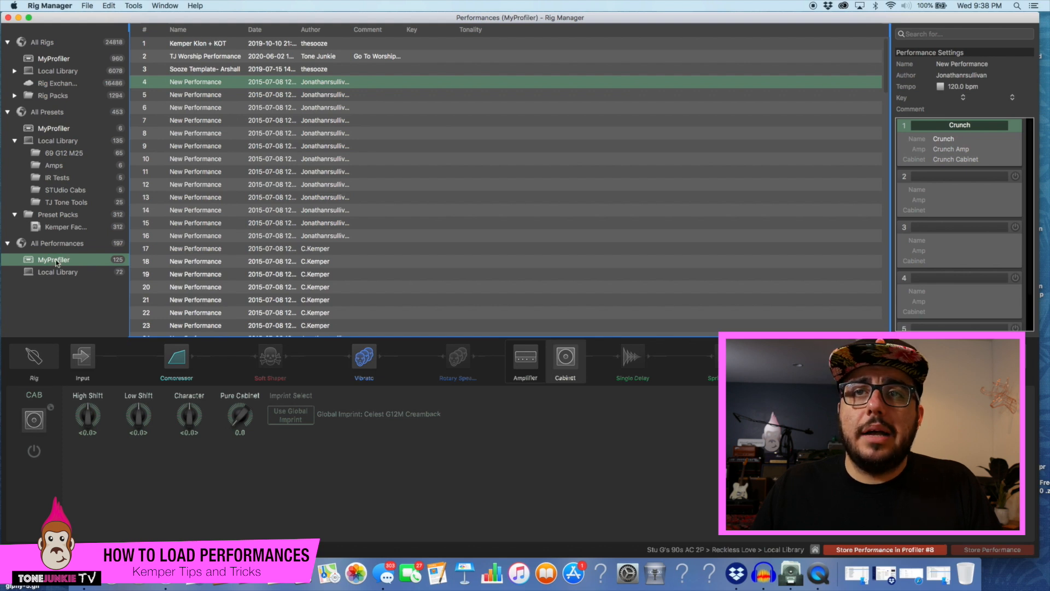
click(73, 273)
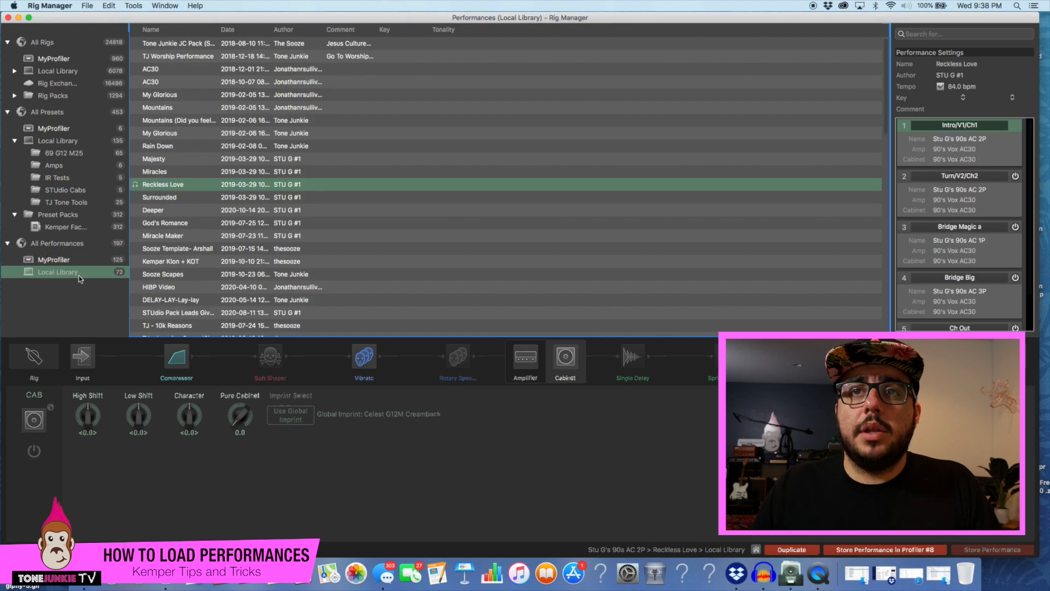
click(62, 261)
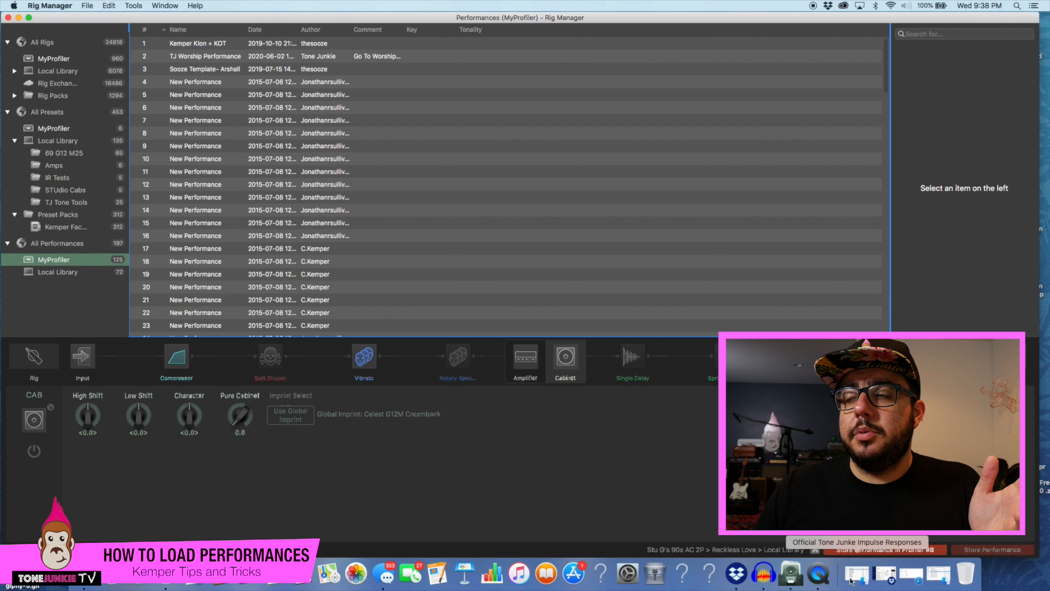
Step: Switch to the Kemper Performances folder in Finder and expand TJ Bundle #4 Worship Performances to view its files
click(938, 574)
drag(957, 175, 617, 83)
click(400, 148)
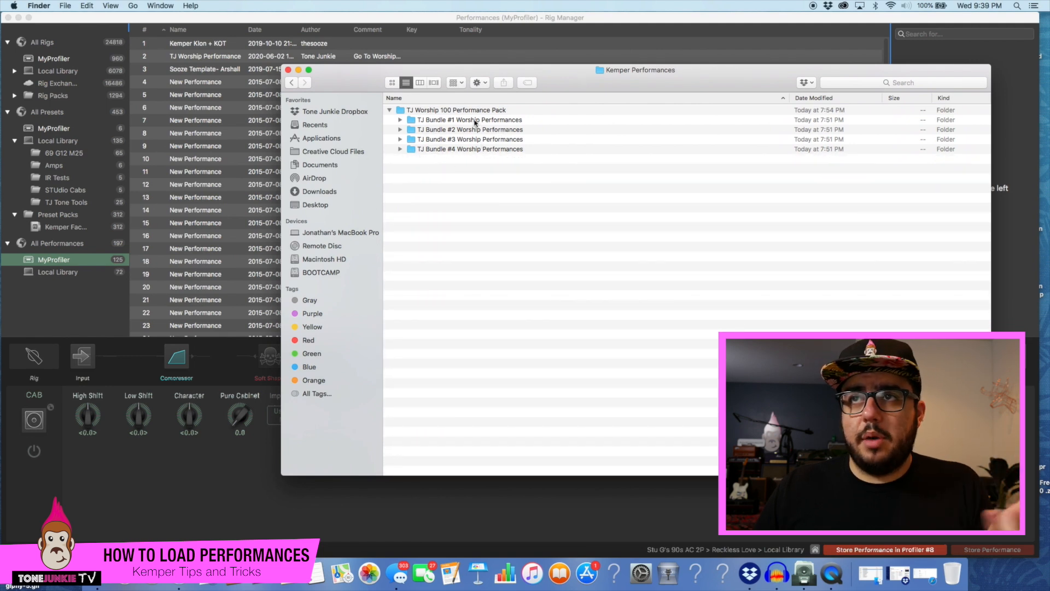
click(400, 149)
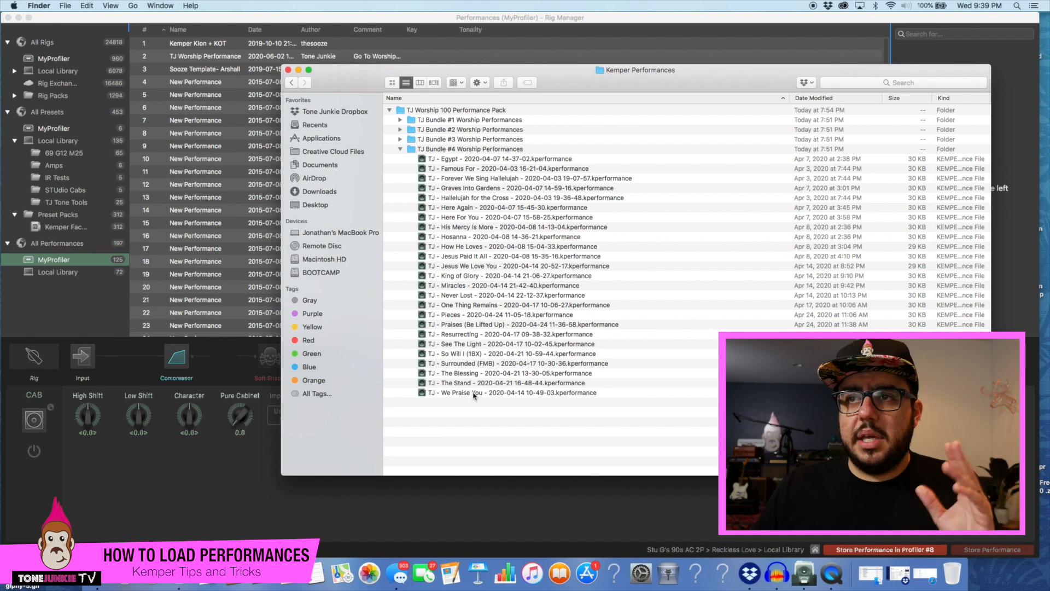
Step: Collapse bundle #4, check the contents of TJ Bundle #3, and leave only TJ Bundle #2 Worship Performances expanded
click(400, 148)
click(400, 139)
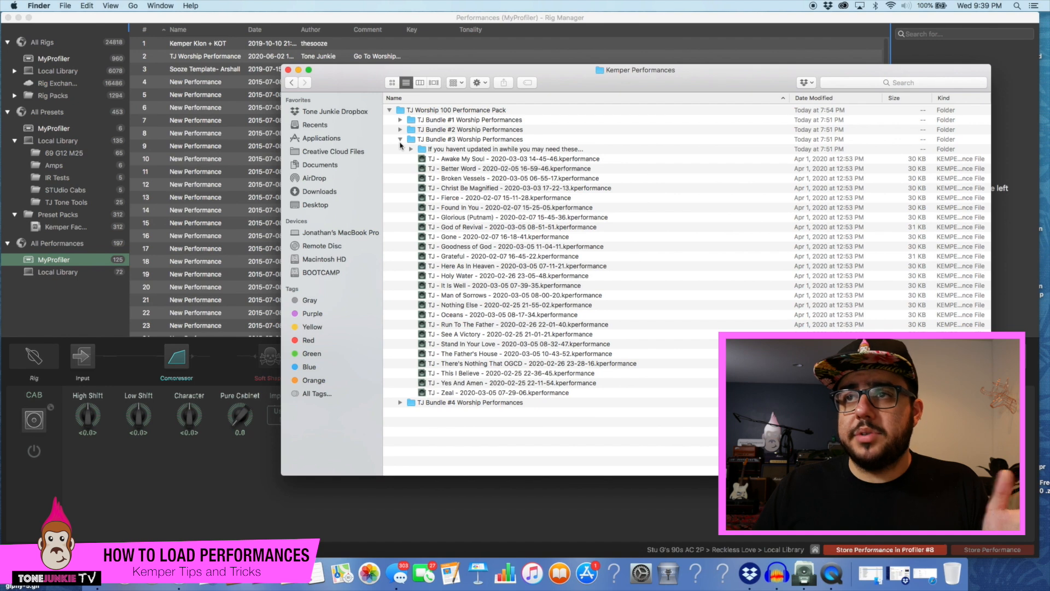
click(401, 141)
click(401, 141)
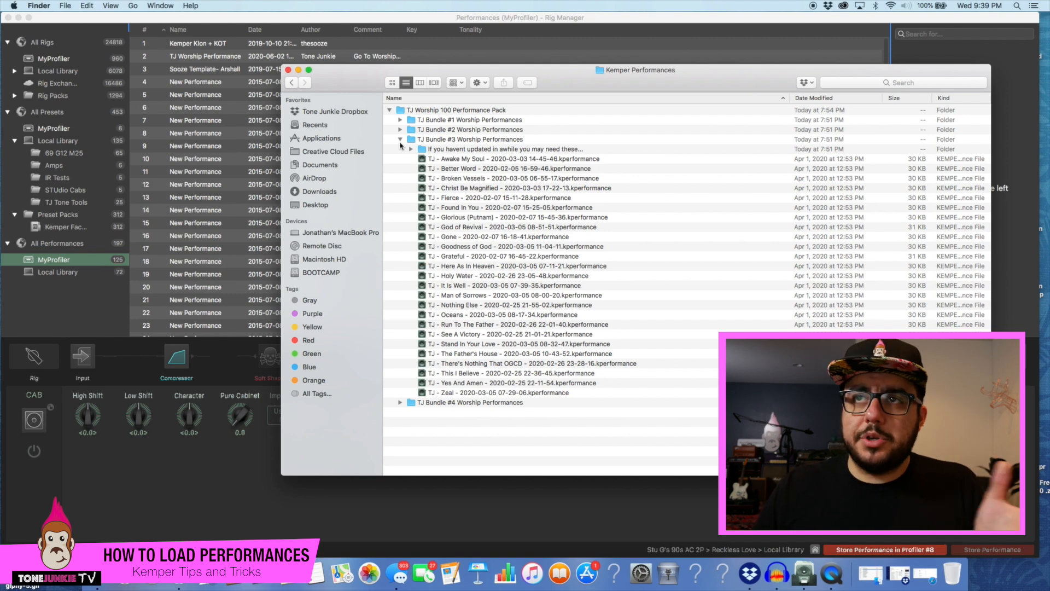
click(400, 140)
click(399, 130)
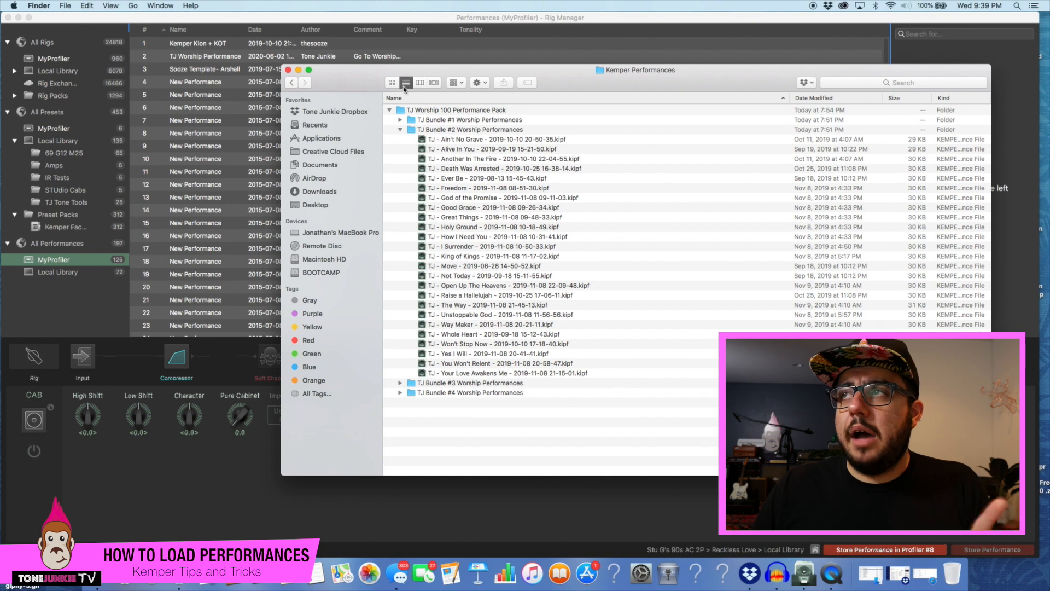
Step: Move the Finder window aside and load the full selection of TJ Bundle #2 performance files onto MyProfiler slot 4
drag(364, 78, 786, 122)
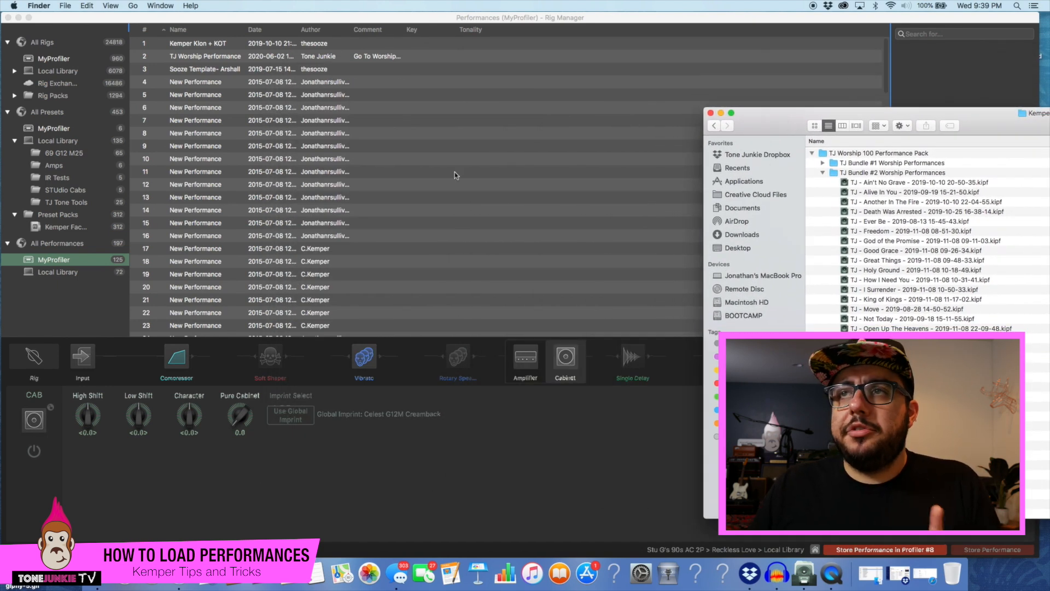
click(898, 192)
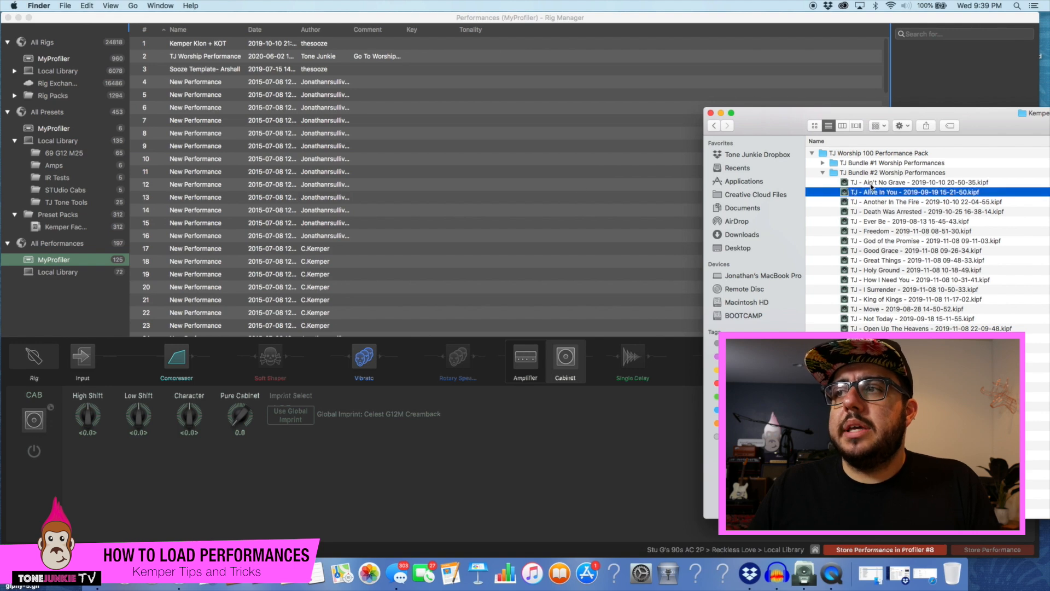
click(874, 183)
shift+click(894, 415)
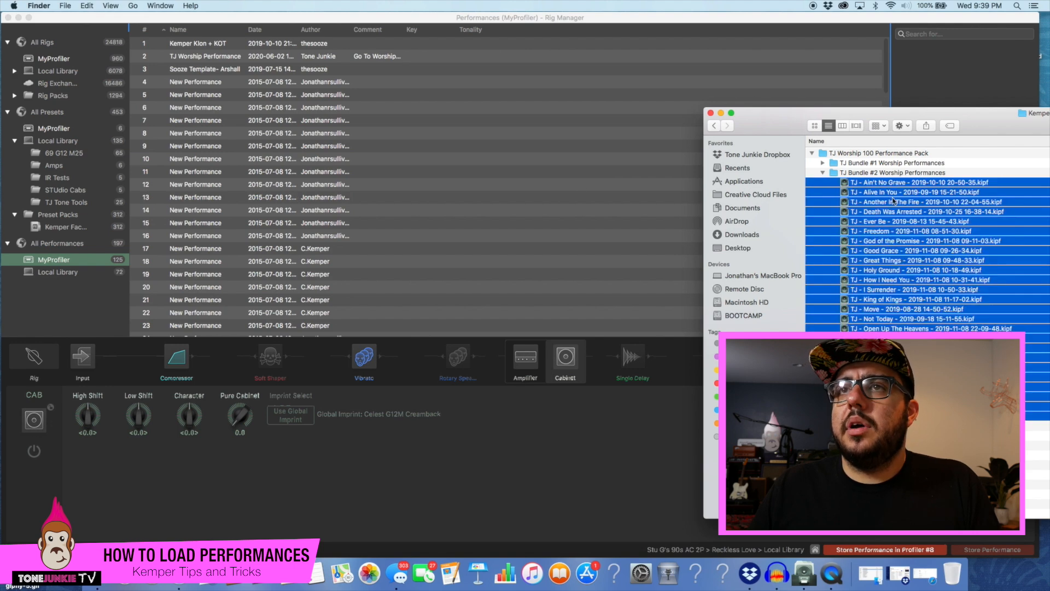
drag(895, 186, 206, 86)
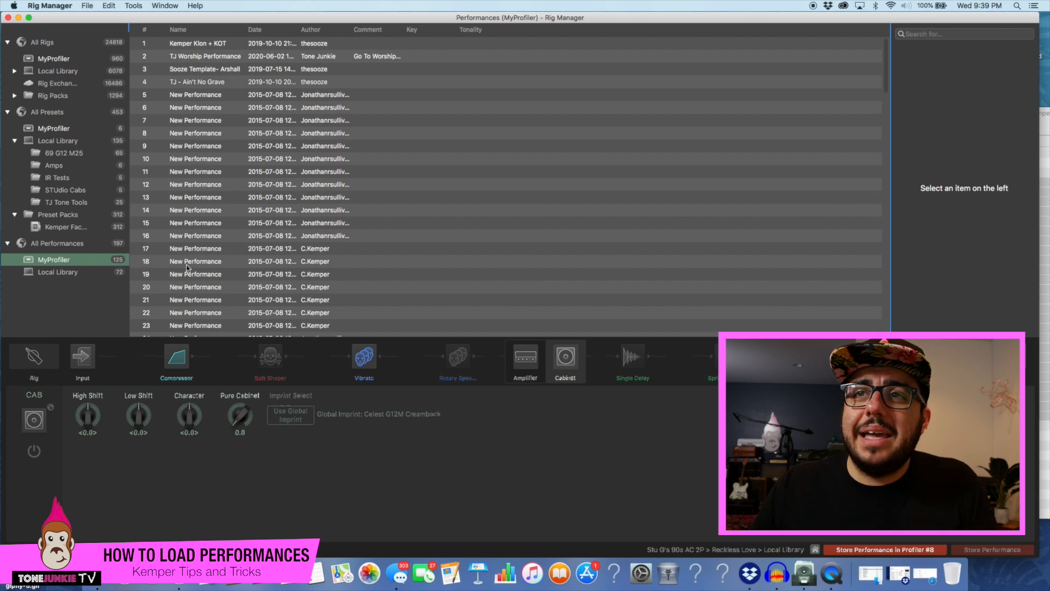
Step: Check several of the remaining New Performance slots in MyProfiler
click(206, 251)
click(211, 200)
click(205, 312)
click(207, 286)
click(206, 223)
click(205, 122)
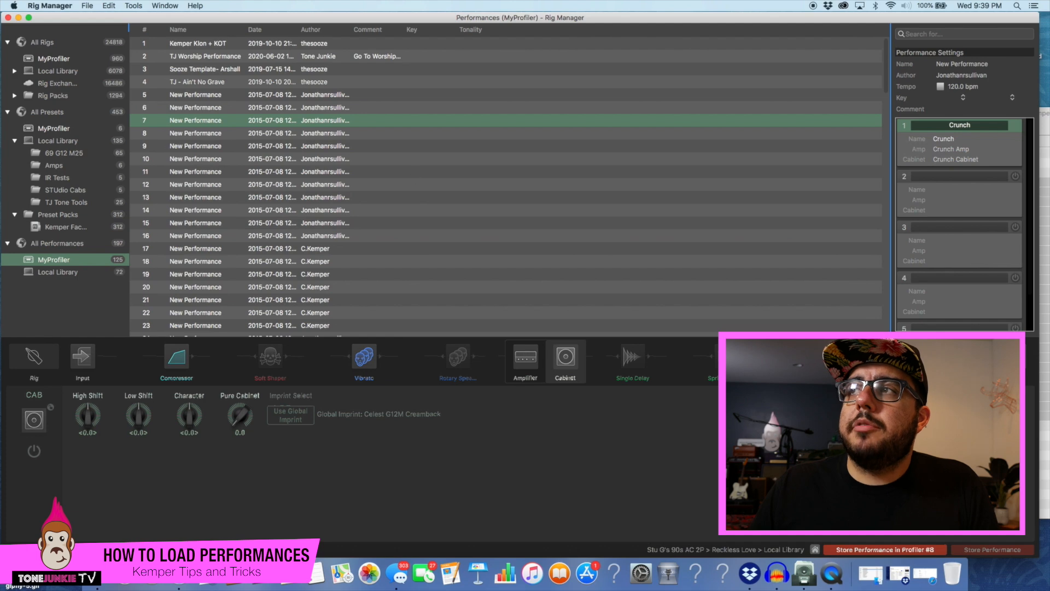
Step: Load only the "TJ - Alive In You" file from Finder into MyProfiler slot 5
click(1046, 128)
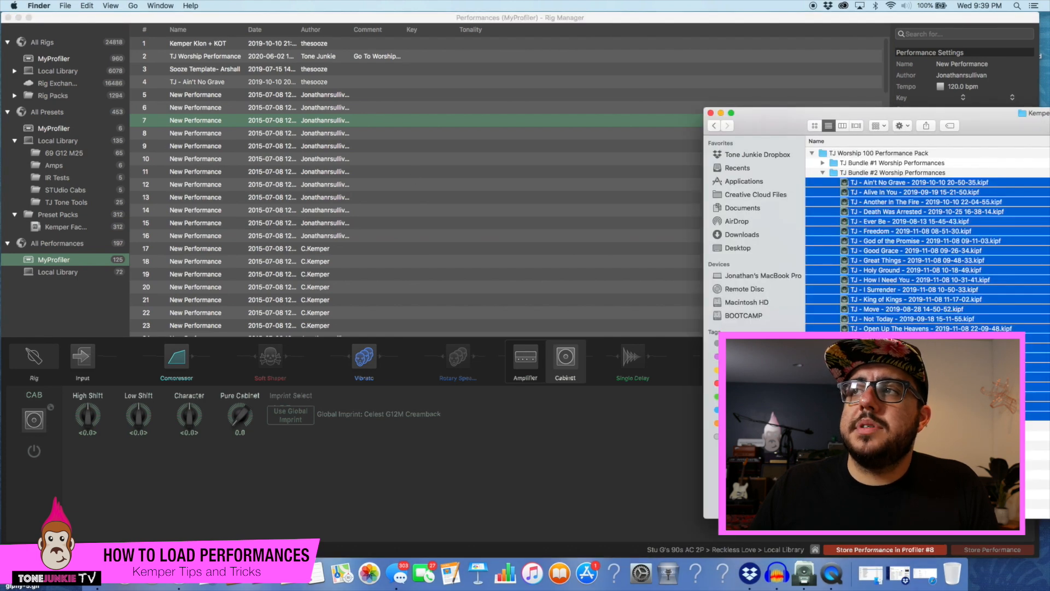
click(875, 221)
click(874, 192)
drag(883, 196, 263, 98)
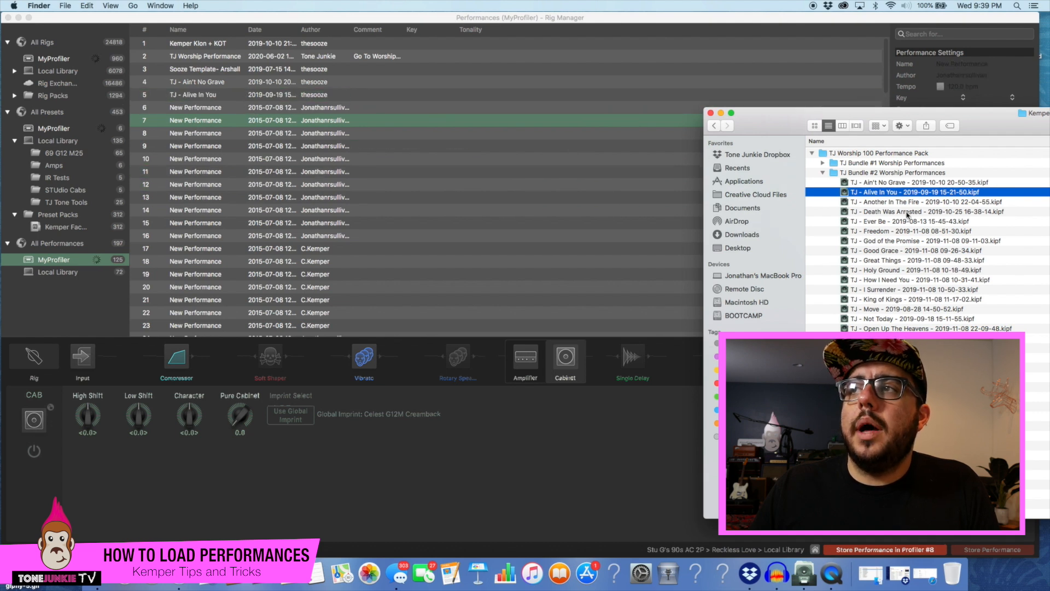
Step: Load "TJ - Another In The Fire" into MyProfiler slot 6 and "TJ - Death Was Arrested" into slot 7
click(885, 202)
drag(884, 202, 274, 136)
click(905, 213)
drag(905, 216, 294, 124)
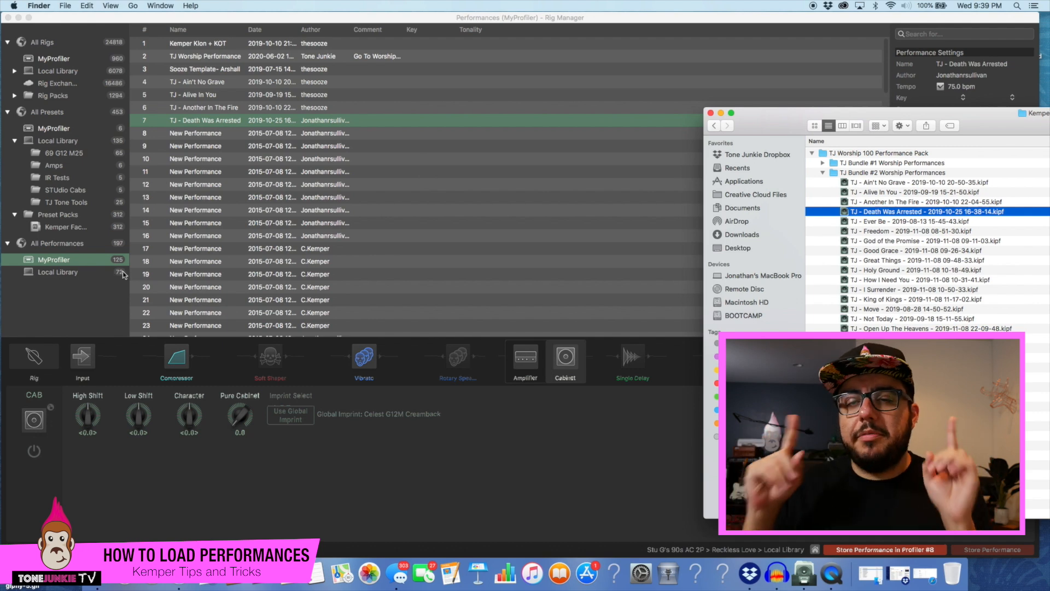
Step: Import all TJ Bundle #2 performance files from Finder into the Local Library under All Performances and look over the list
click(107, 277)
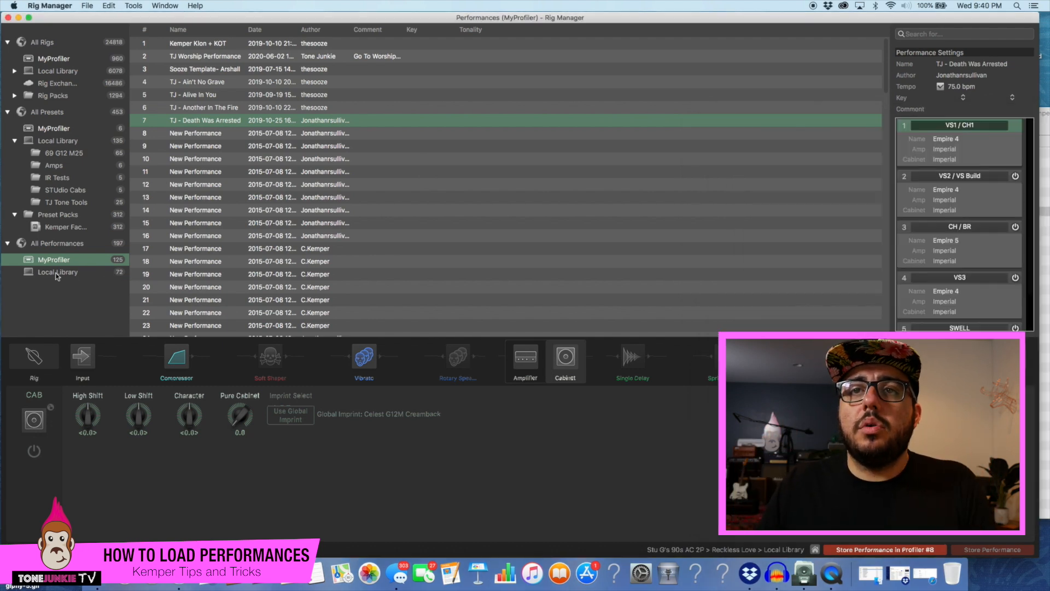
click(106, 275)
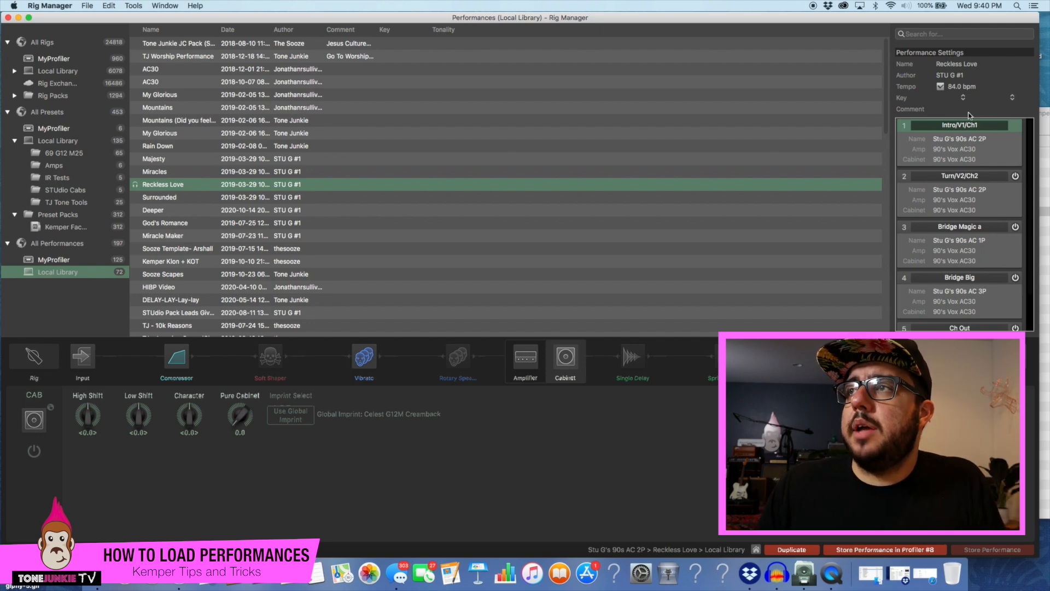
click(1044, 122)
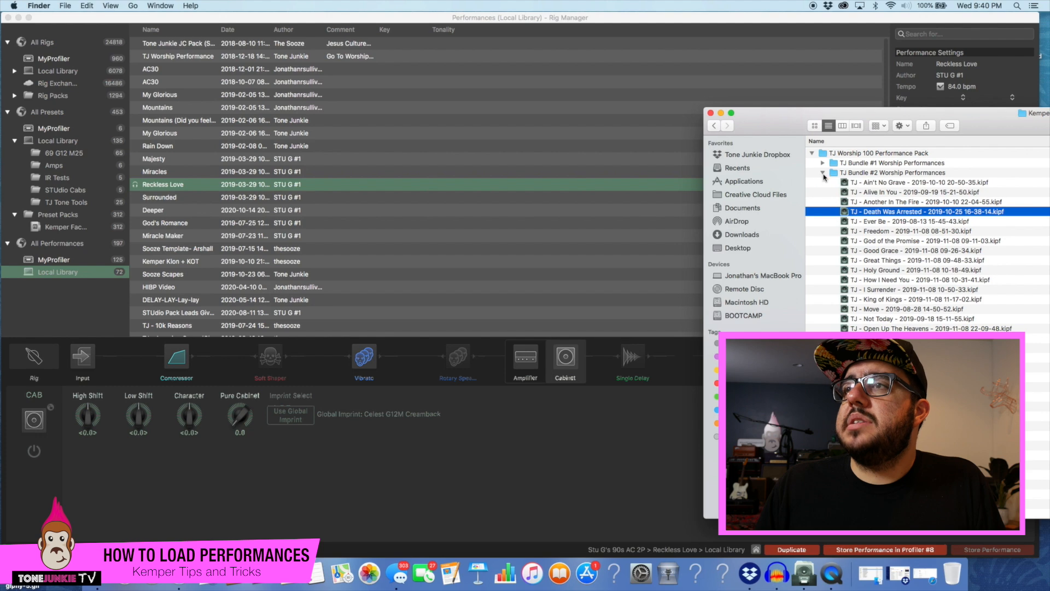
click(870, 184)
shift+click(875, 415)
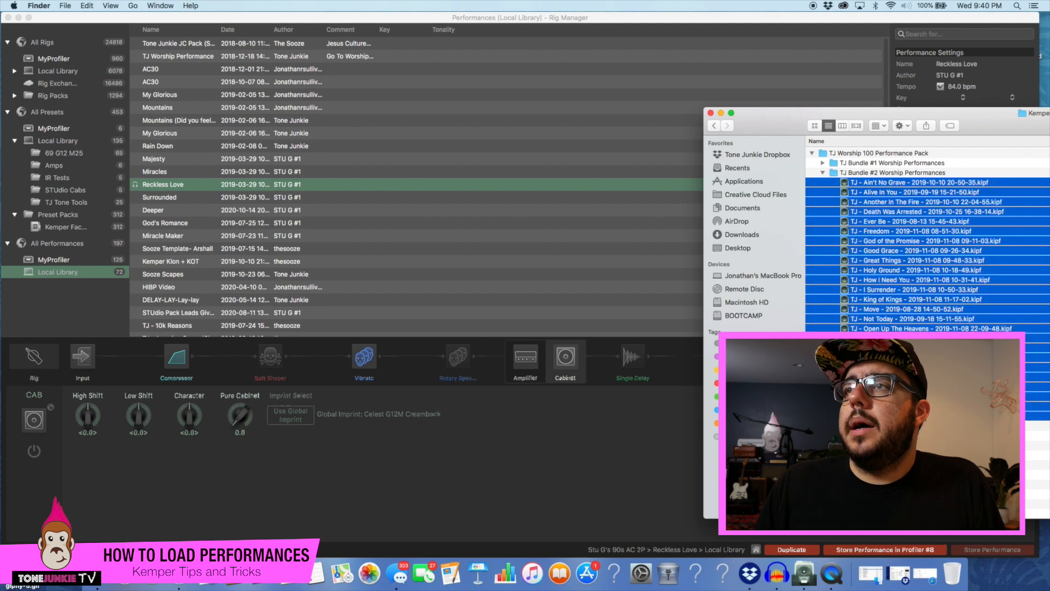
drag(886, 186, 366, 142)
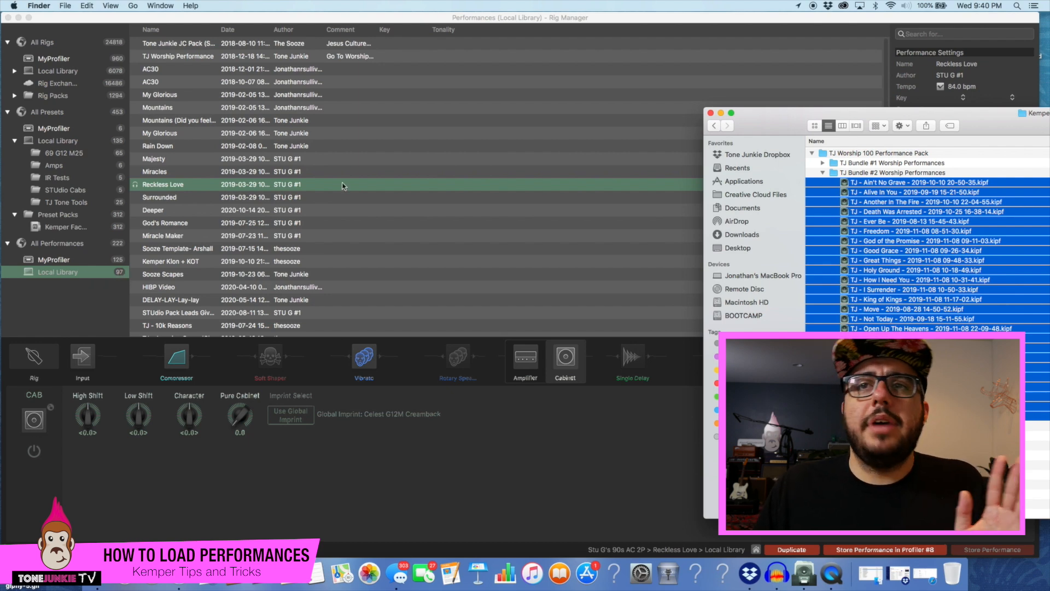
scroll(341, 197, down, 10)
scroll(328, 235, up, 8)
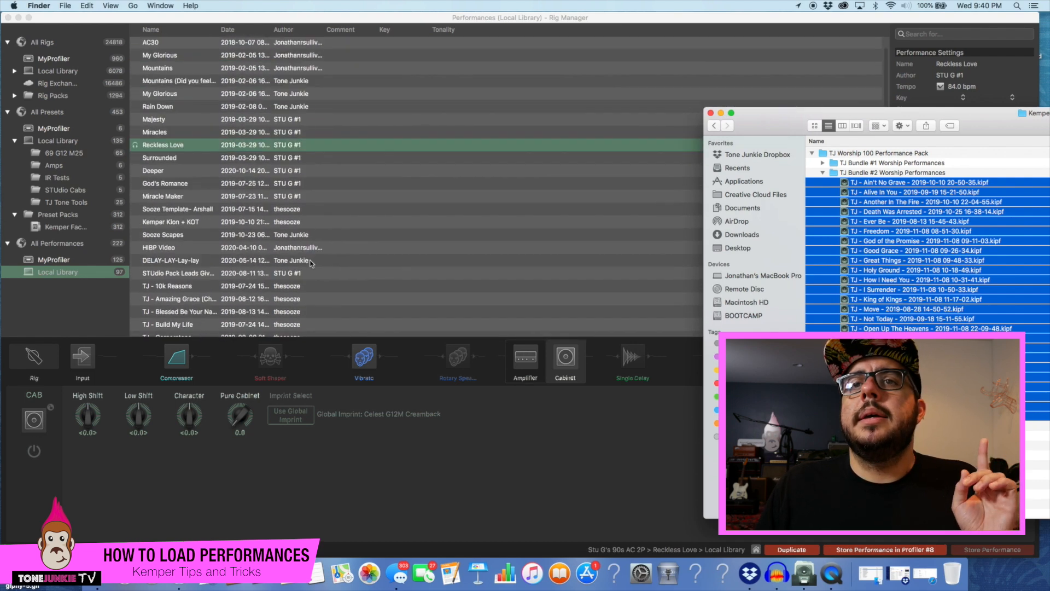
scroll(311, 265, up, 3)
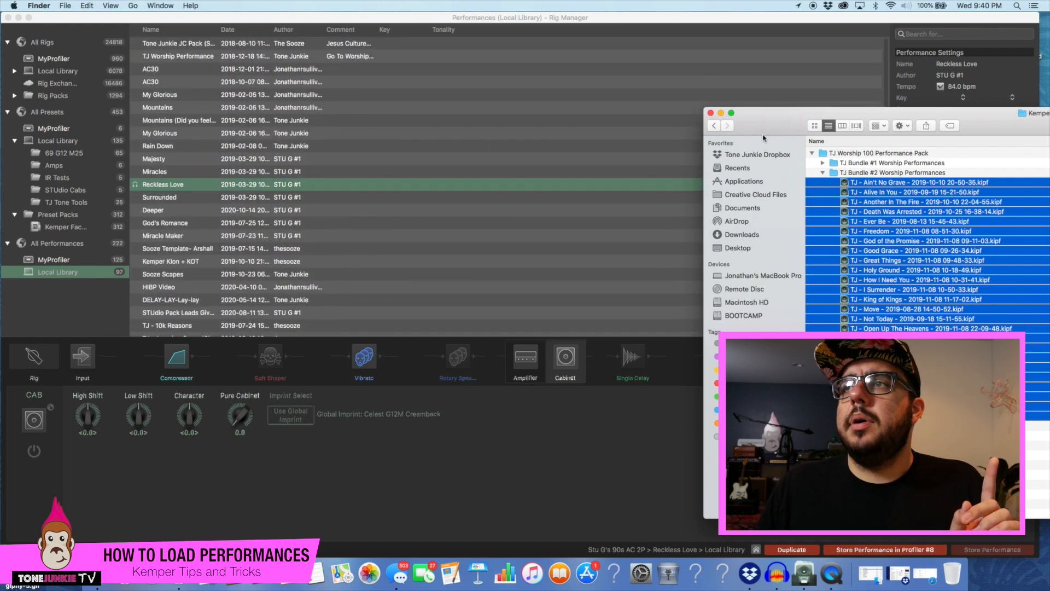
Step: Collapse the TJ Bundle #2 folder and minimize the Finder window
click(822, 172)
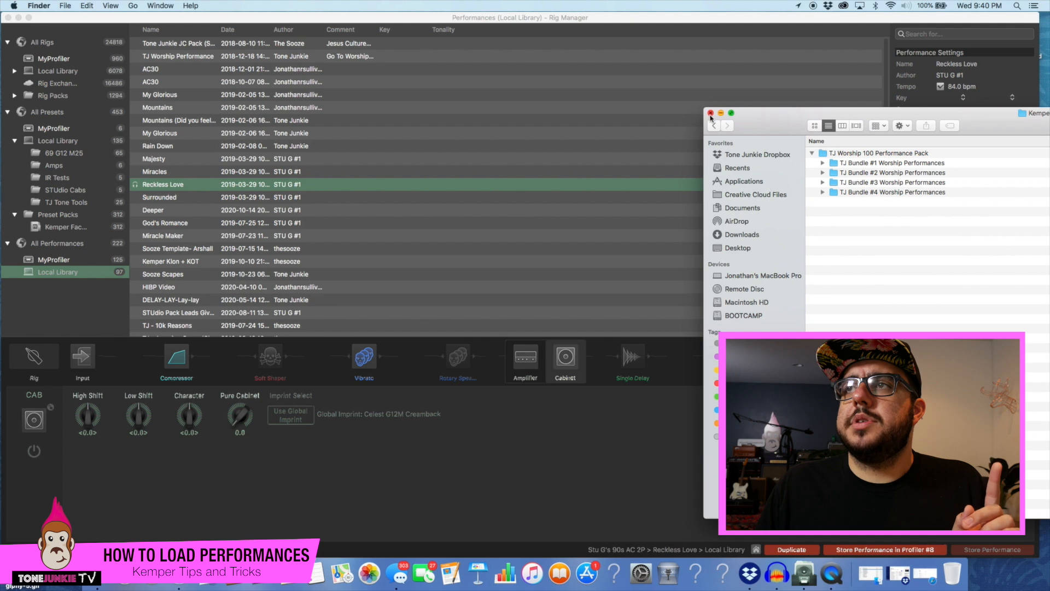
drag(760, 126, 845, 130)
click(807, 123)
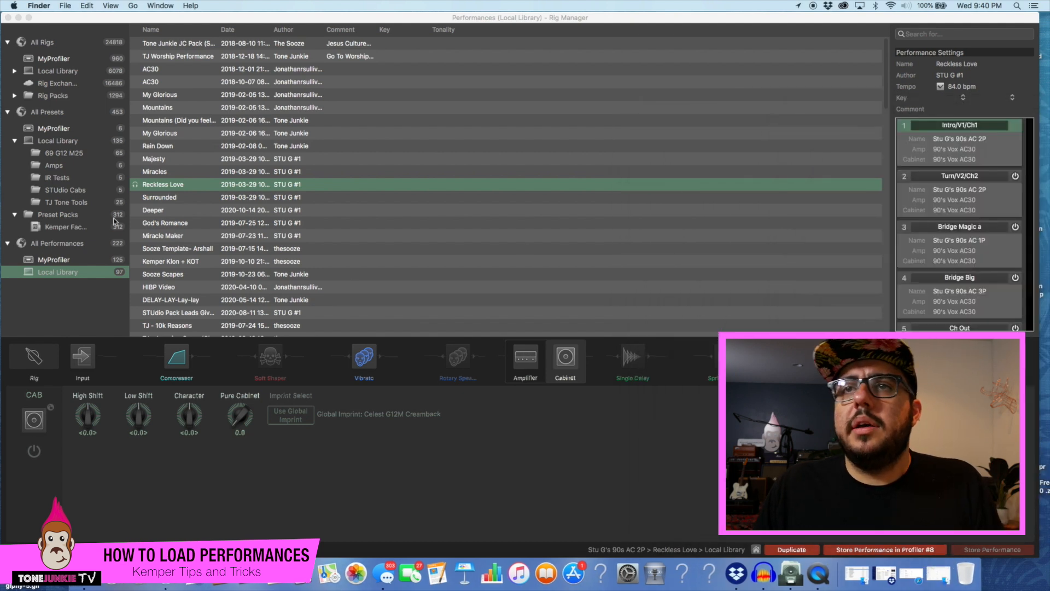
Step: Copy the Surrounded performance from the Local Library and paste it into MyProfiler slot 8
right_click(179, 196)
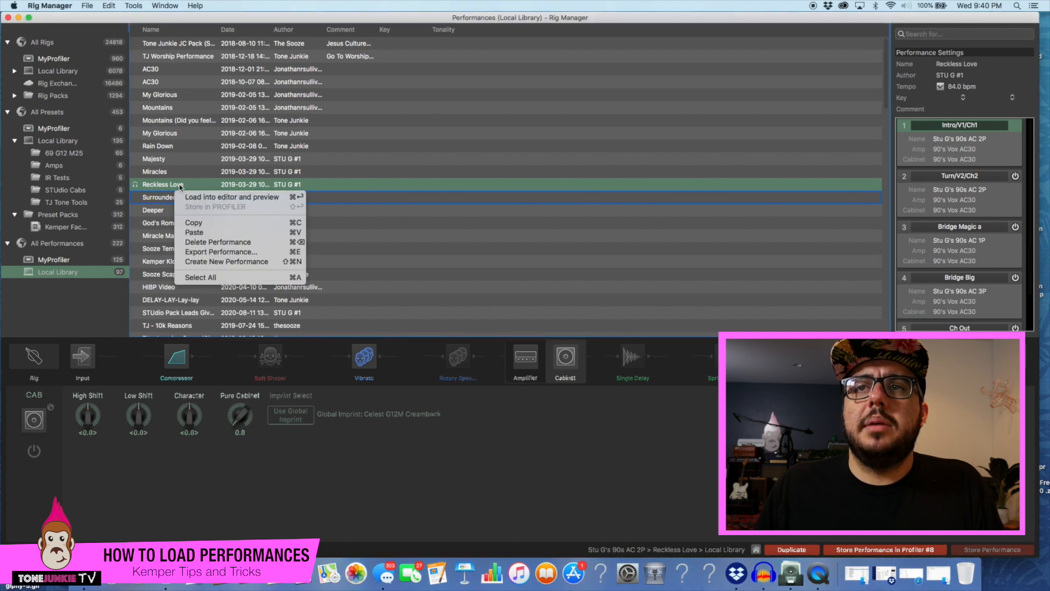
click(198, 225)
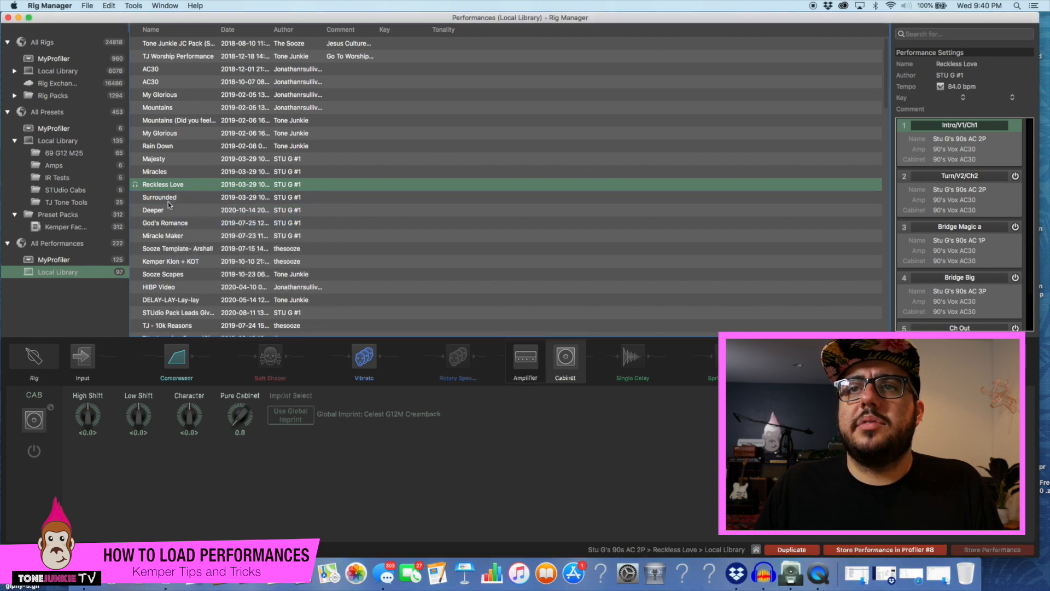
click(175, 198)
right_click(175, 198)
click(200, 227)
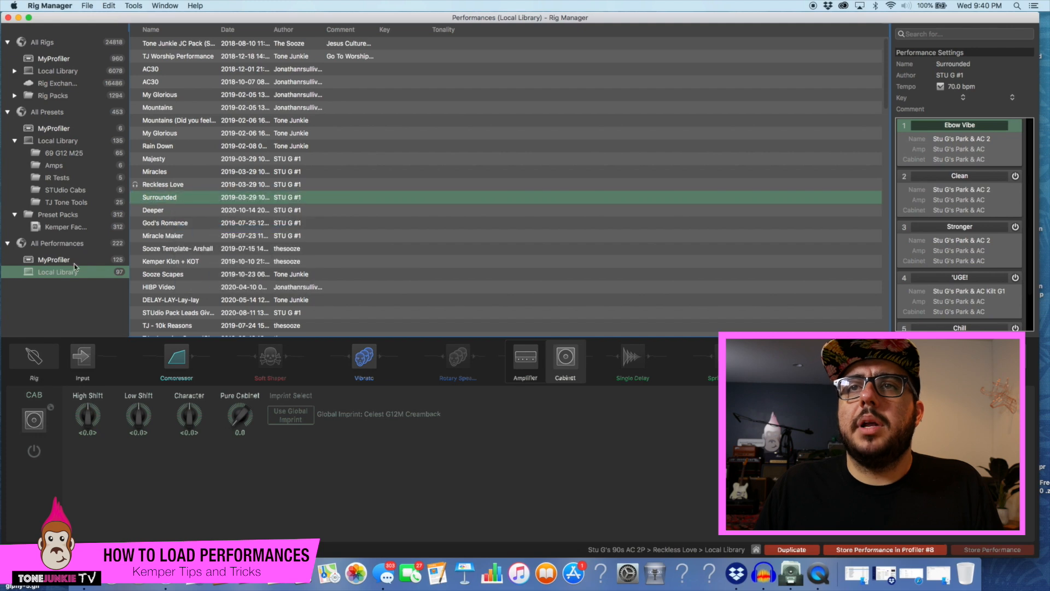
click(62, 261)
click(211, 134)
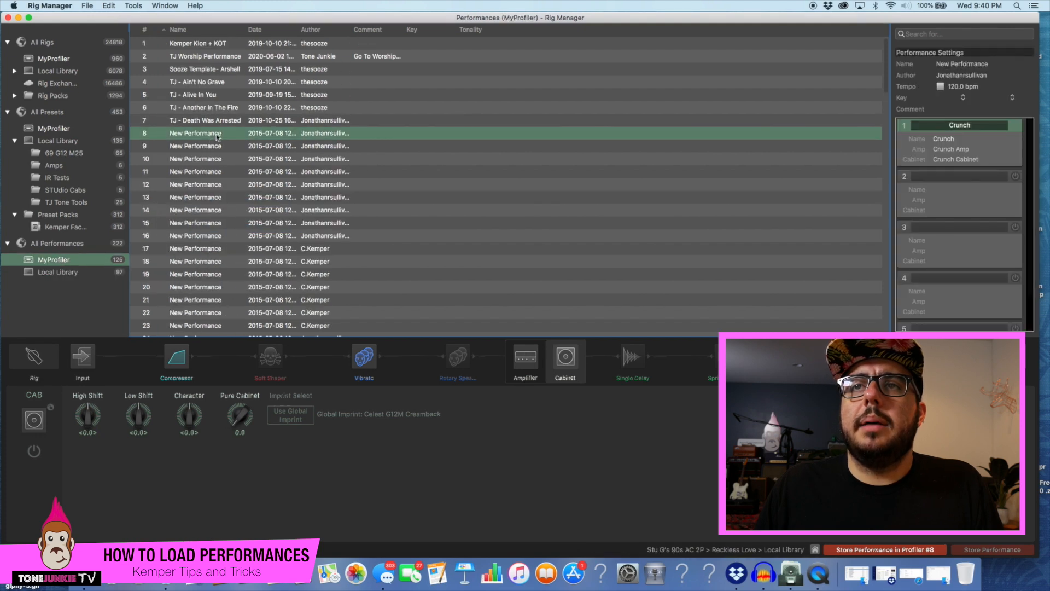
right_click(218, 135)
click(248, 174)
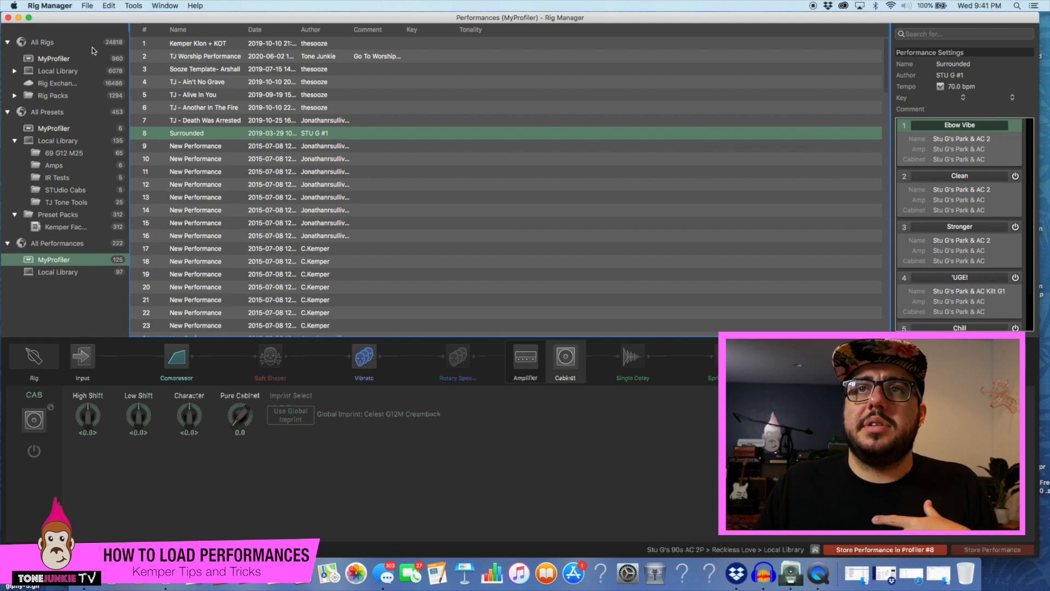
Step: Review the performances loaded in MyProfiler slots 4 to 8 one after another, checking their settings and rig slots
click(173, 83)
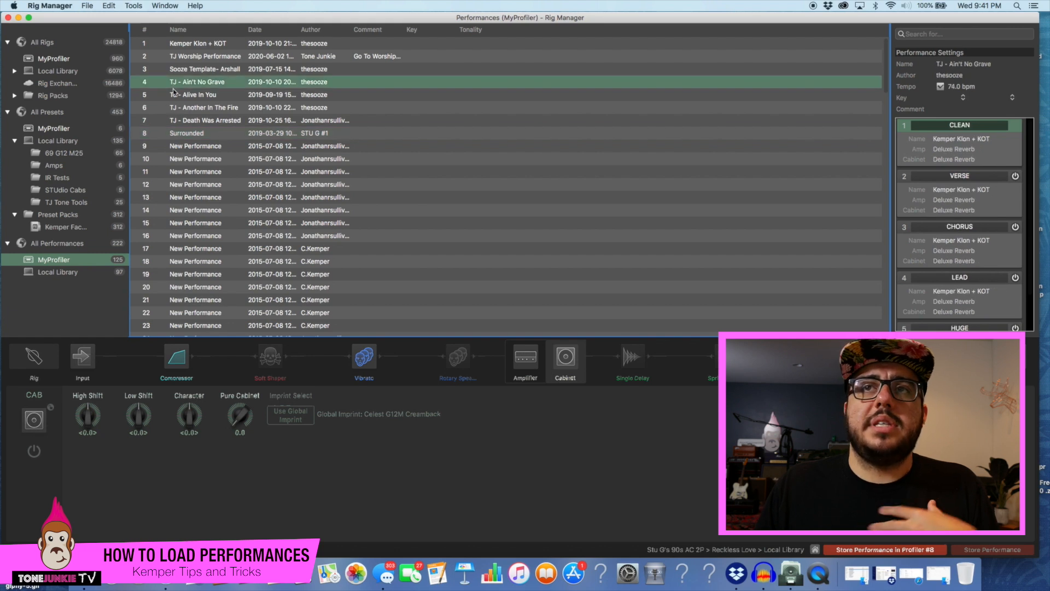
click(175, 122)
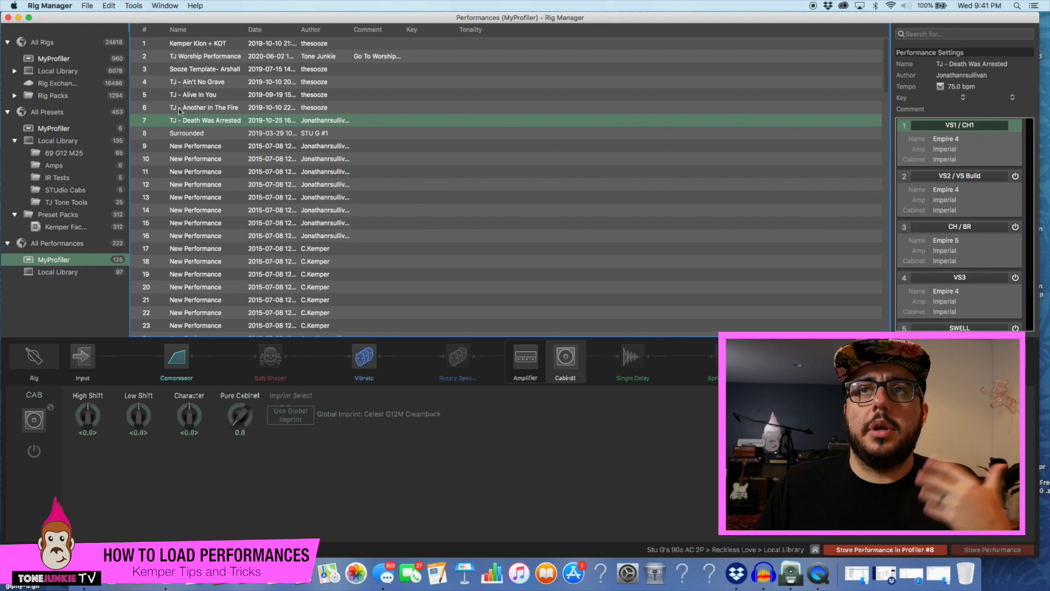
click(177, 135)
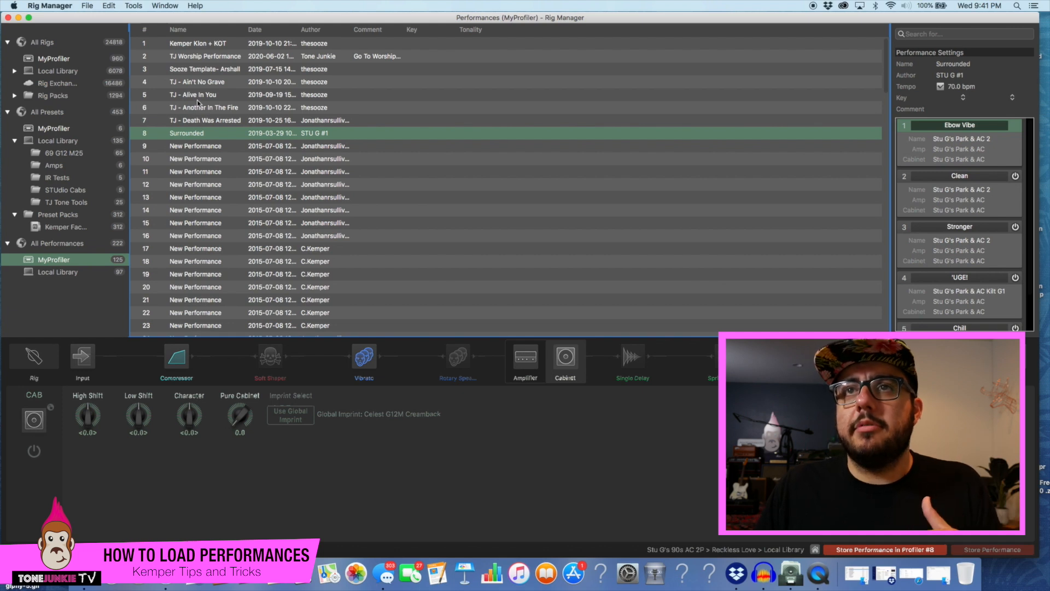
click(205, 83)
key(Down)
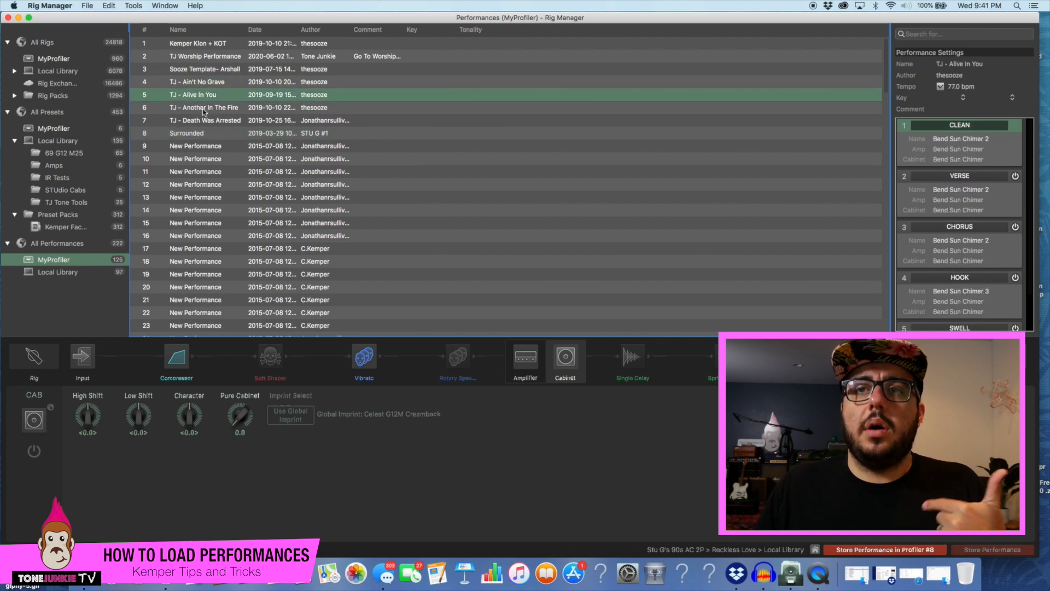
key(Down)
key(Down)
key(Down)
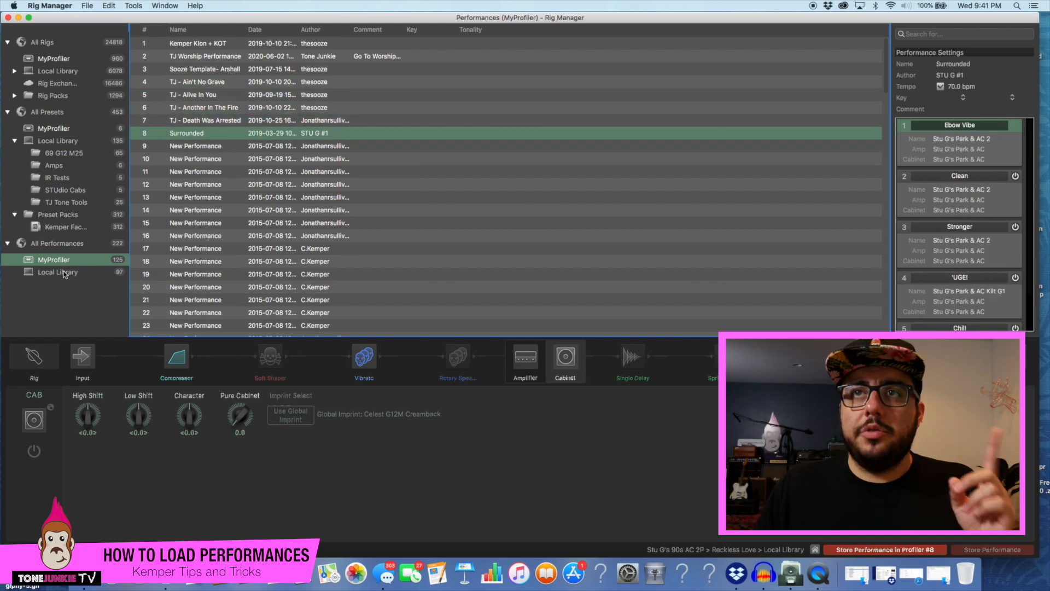
Step: Replace the performance in MyProfiler slot 4 with TJ - Lion & Lamb from the Local Library, storing it in the Profiler
click(198, 83)
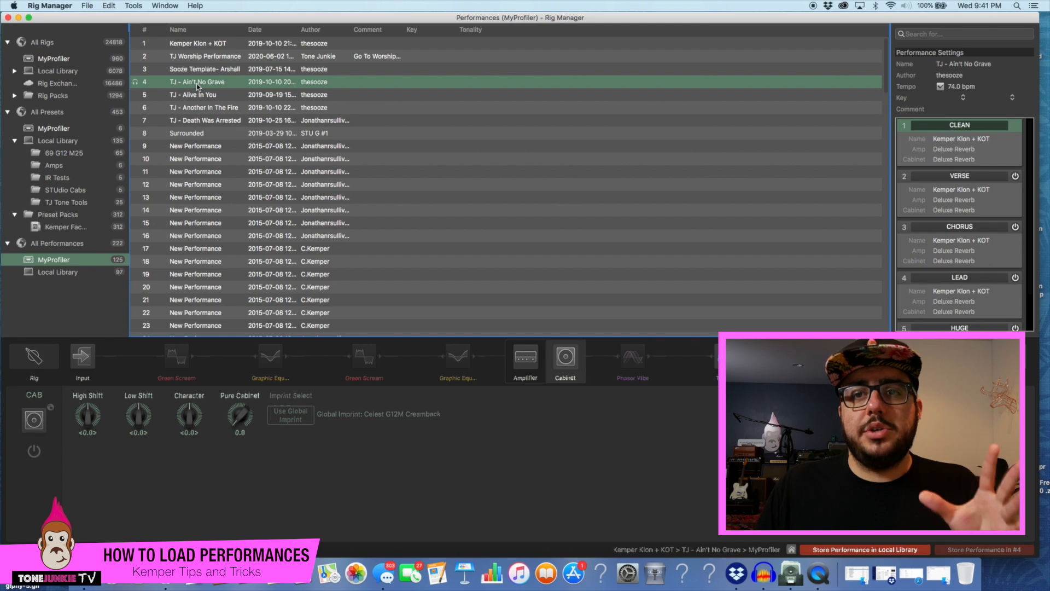
click(67, 273)
scroll(145, 255, down, 10)
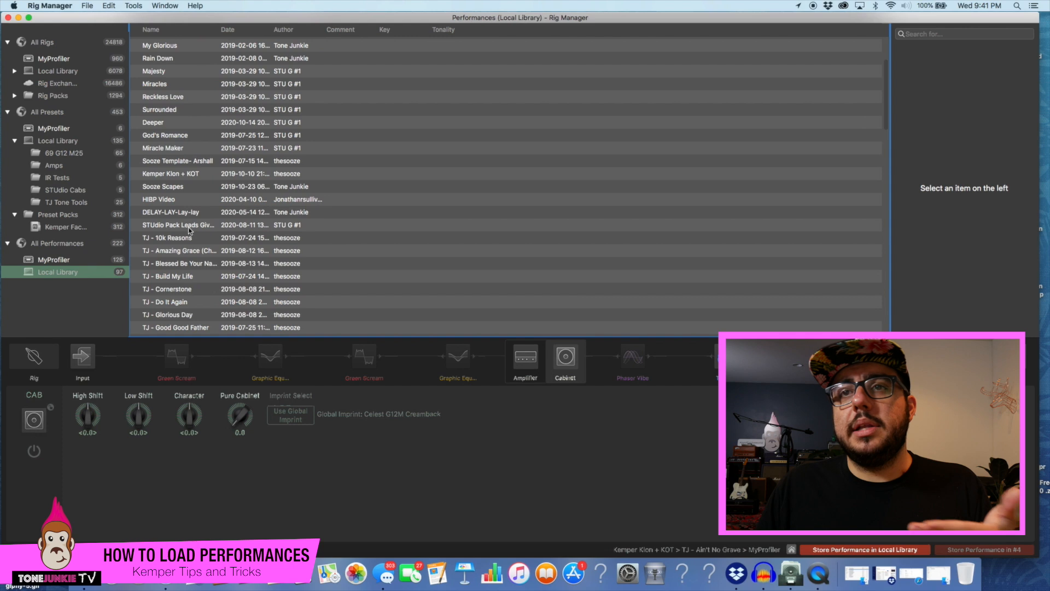
scroll(186, 279, down, 1)
scroll(185, 285, down, 1)
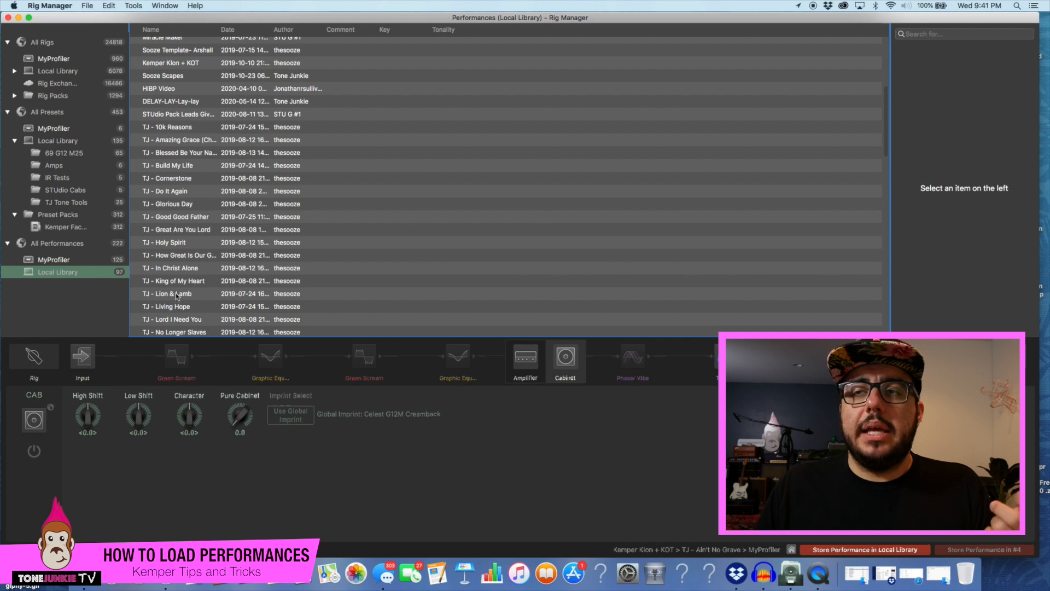
click(180, 295)
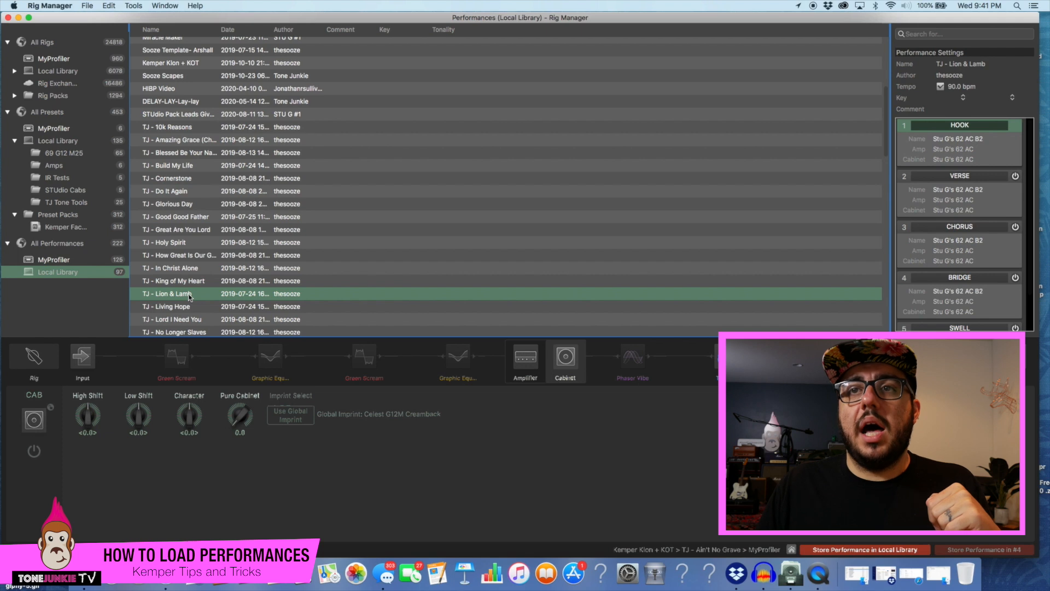
double_click(191, 296)
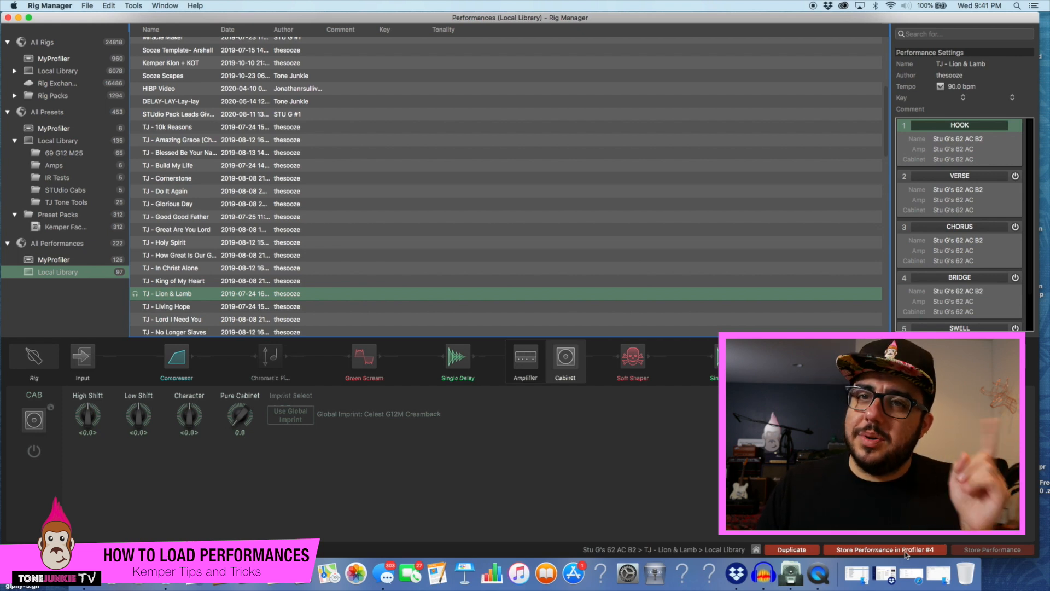
click(96, 260)
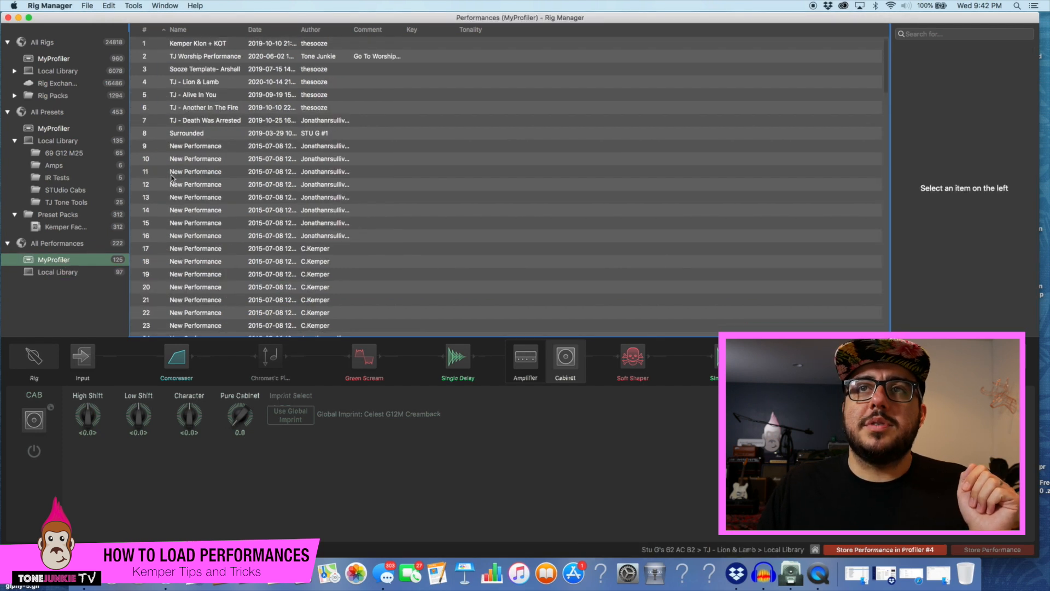
click(195, 82)
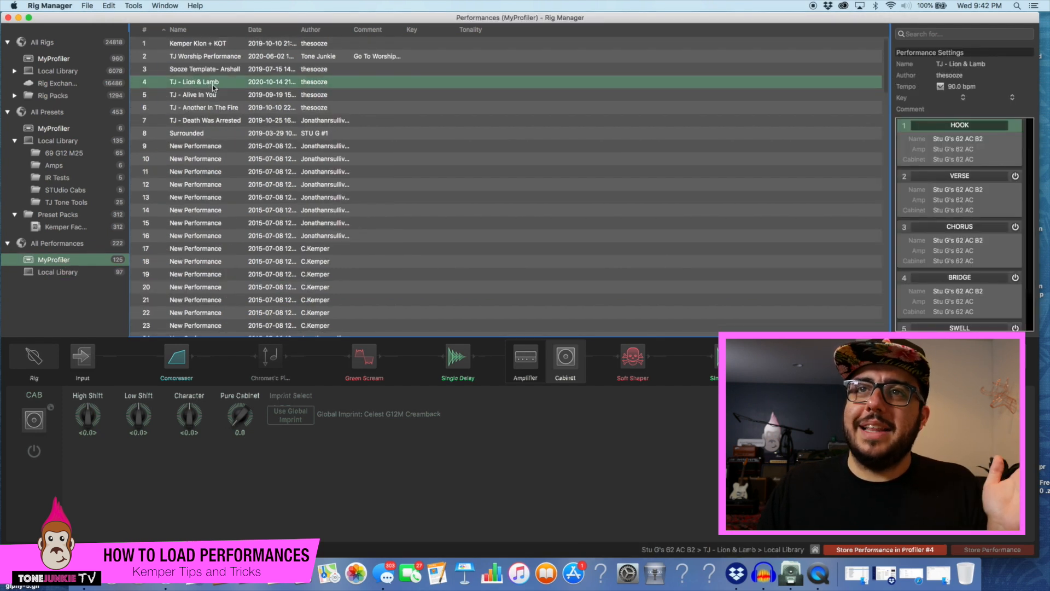
Step: Replace the performance in MyProfiler slot 5 with TJ - Ever Be from the Local Library, storing it in the Profiler
click(202, 97)
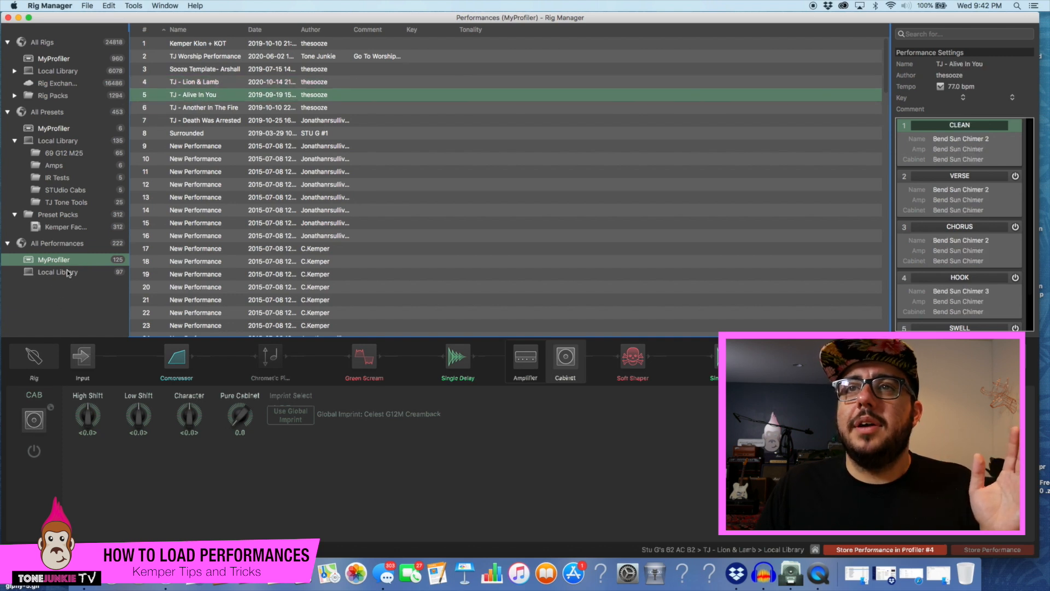
double_click(194, 97)
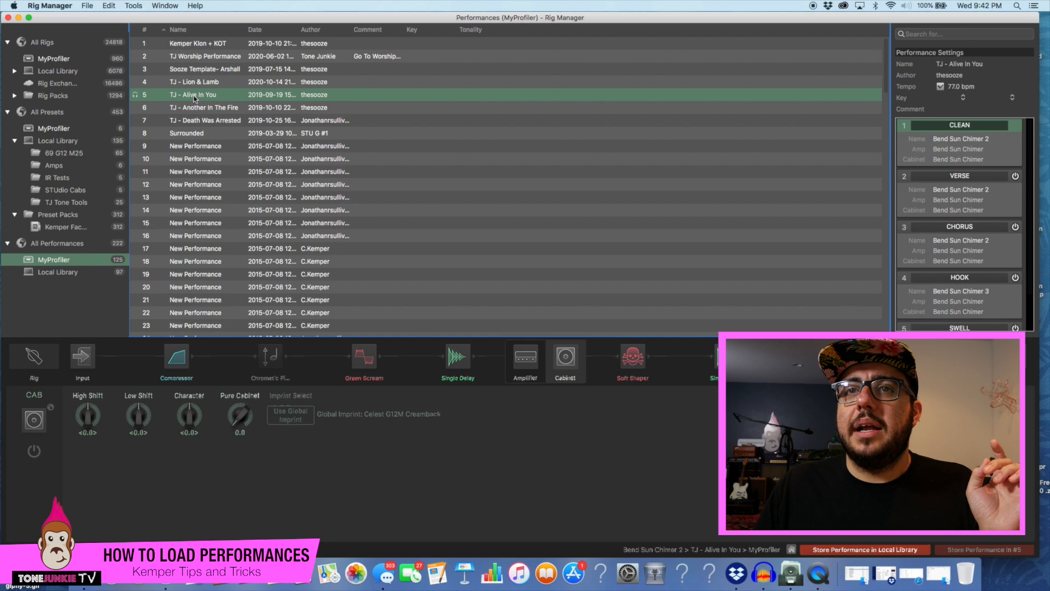
click(57, 272)
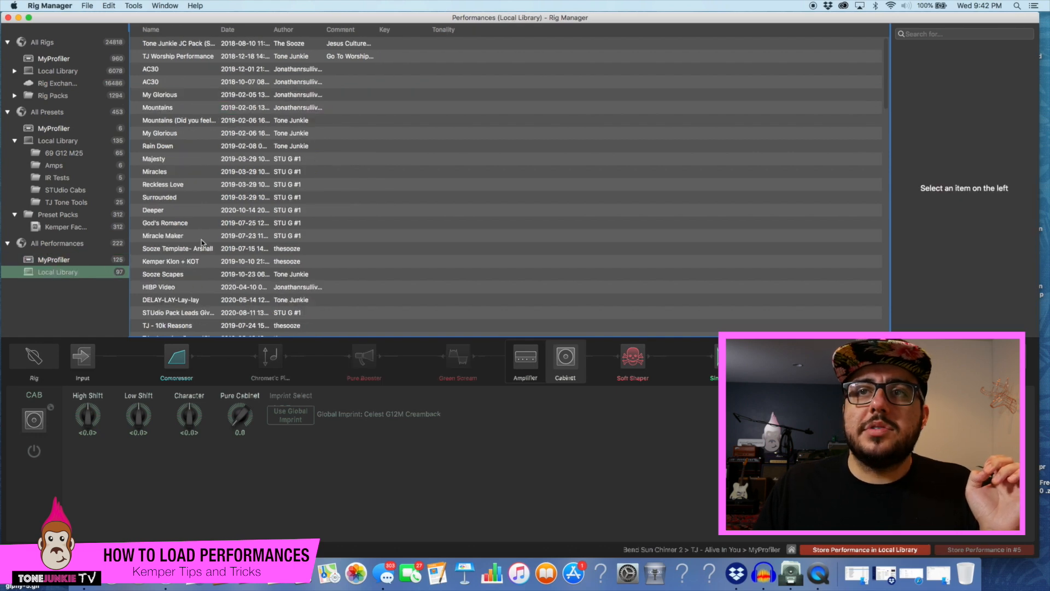
scroll(186, 217, down, 15)
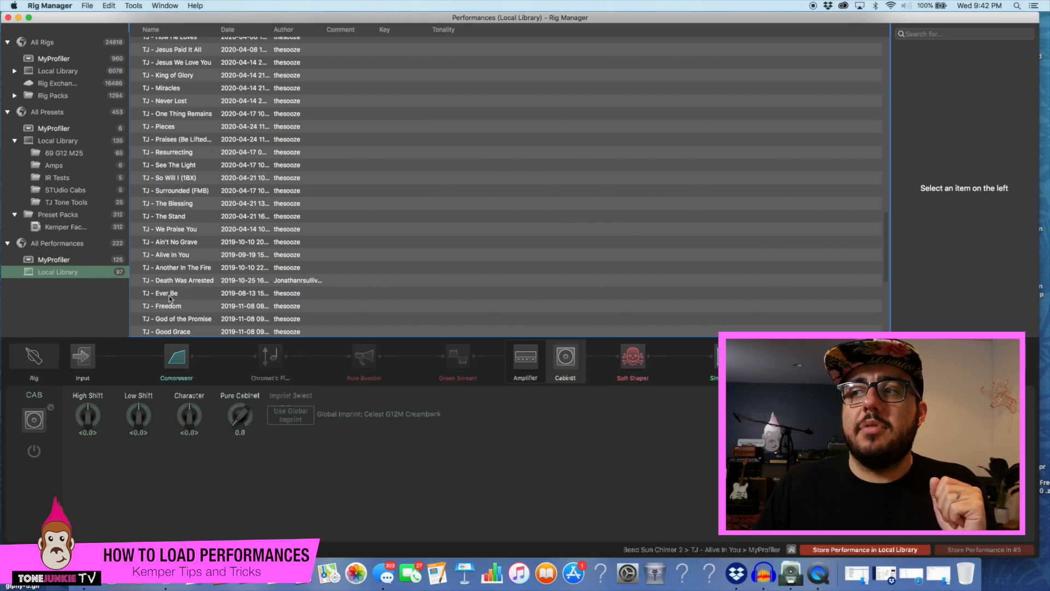
click(169, 296)
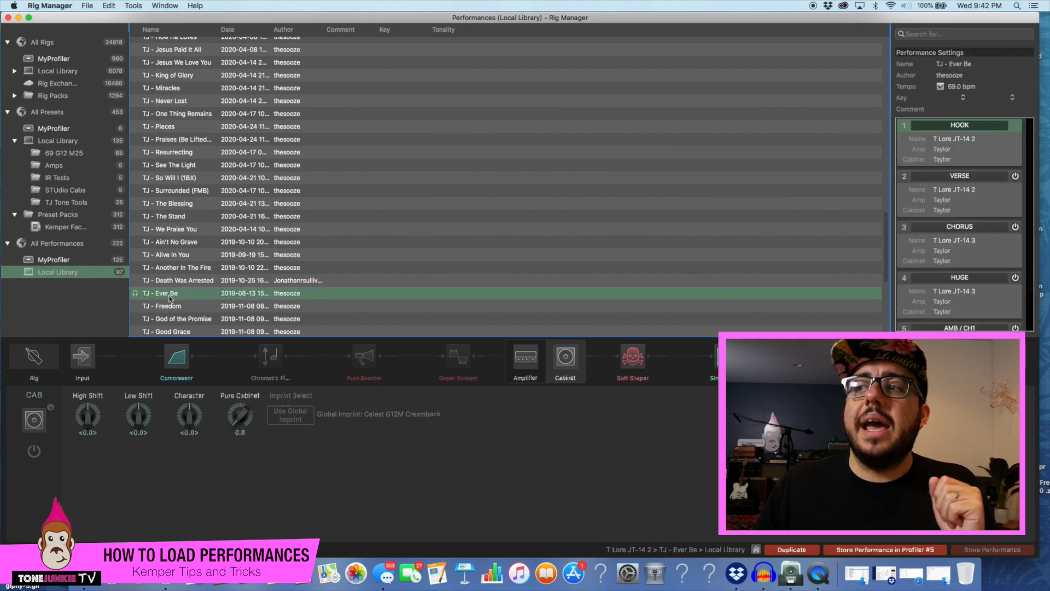
click(869, 549)
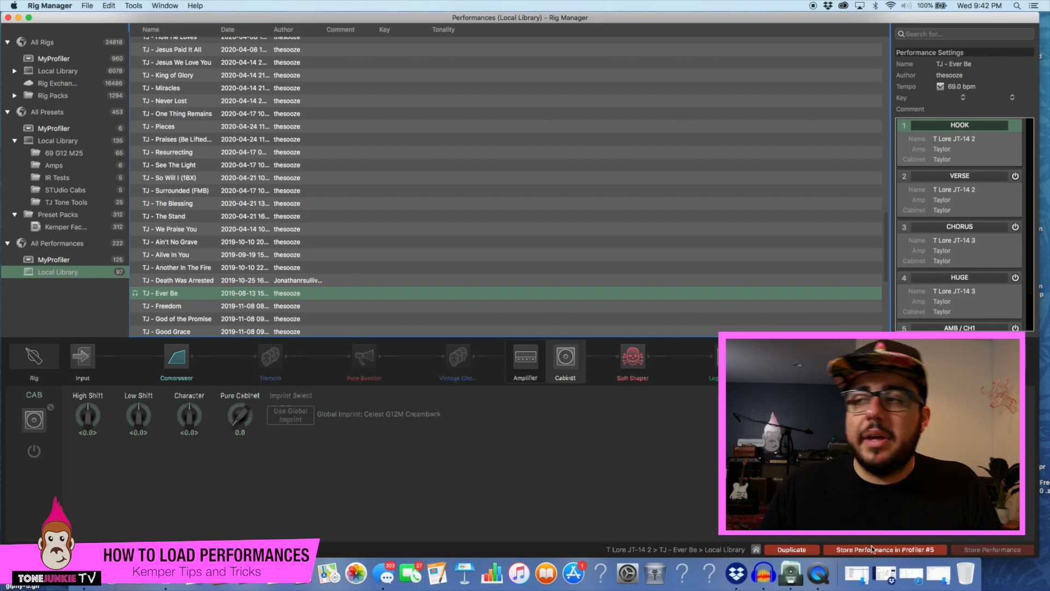
click(55, 260)
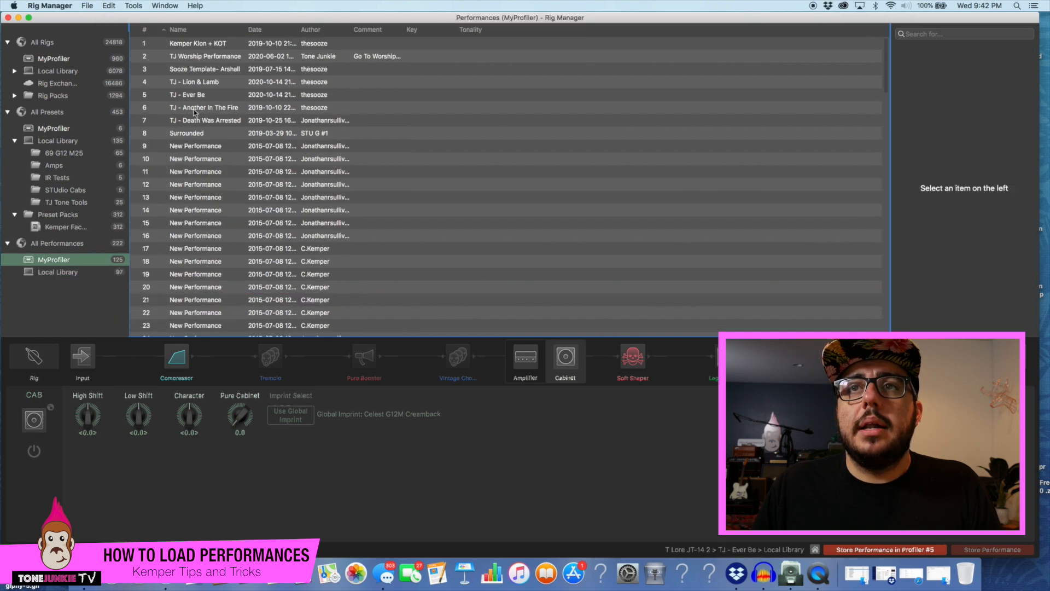
Step: Store the Local Library performance TJ - Won't Stop Now in Profiler slot 6, replacing TJ - Another In The Fire
click(194, 109)
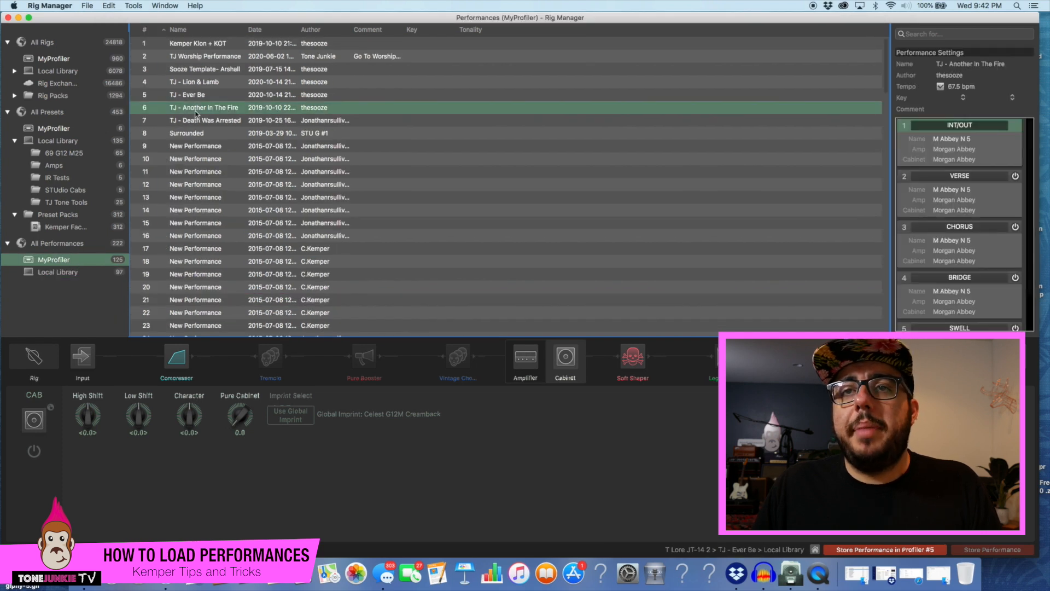
click(70, 272)
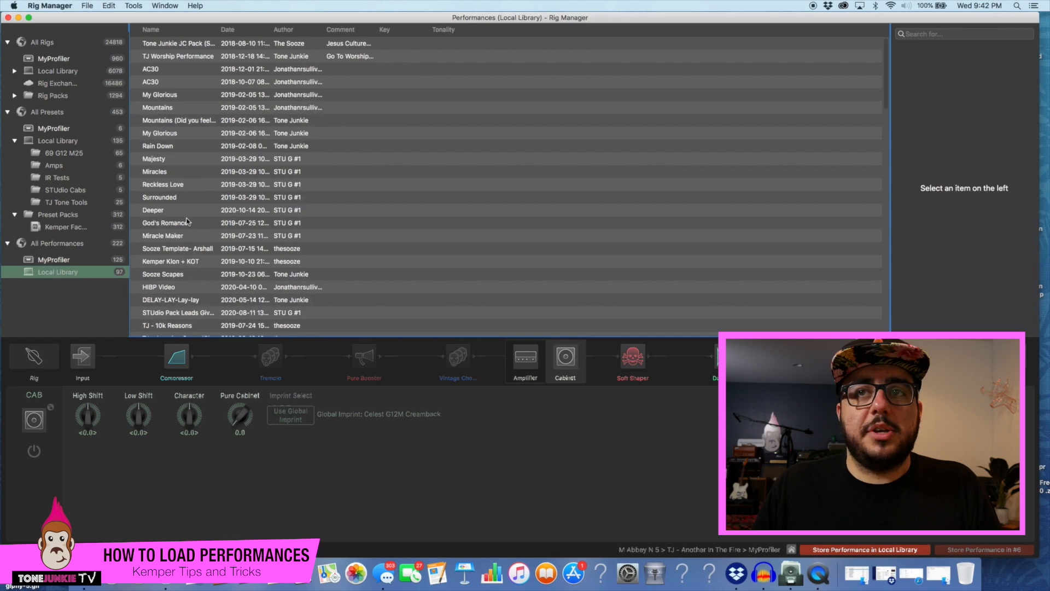
scroll(194, 240, down, 5)
scroll(191, 248, down, 10)
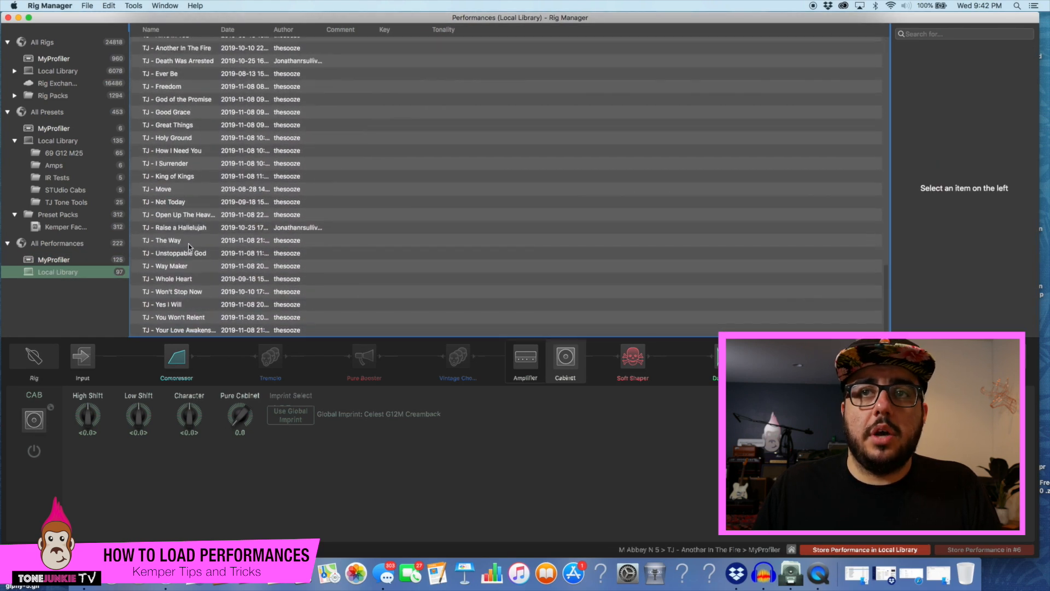
click(175, 294)
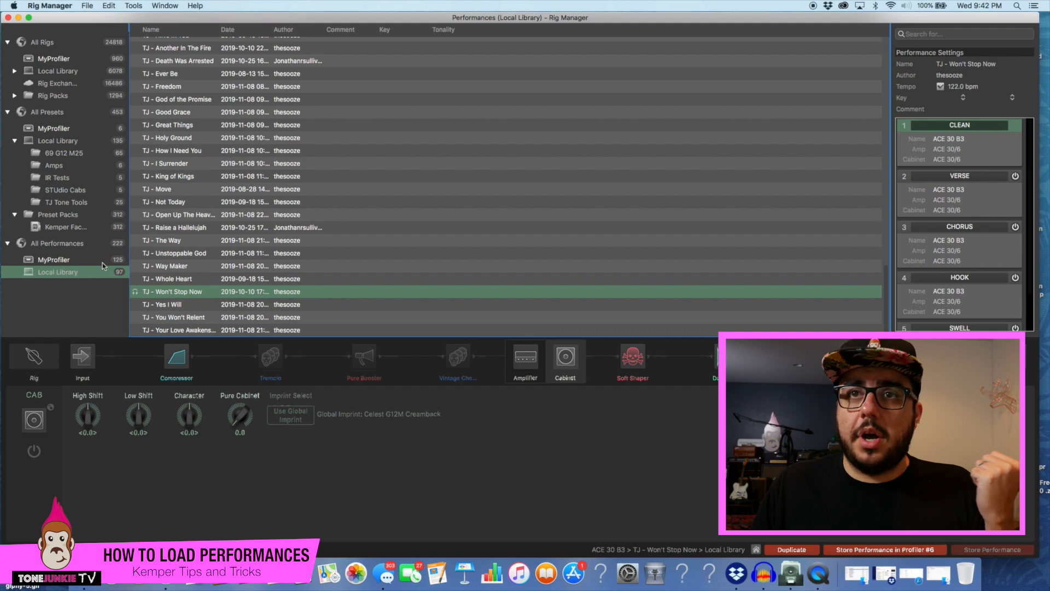
click(62, 263)
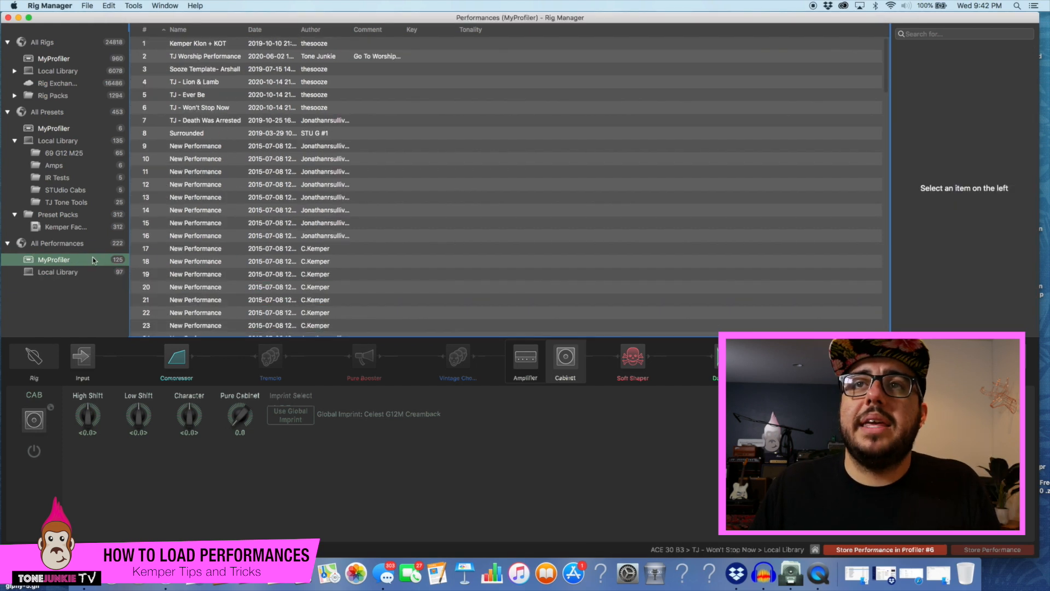
Step: Store the Local Library performance TJ - 10k Reasons in Profiler slot 7, replacing TJ - Death Was Arrested
click(200, 121)
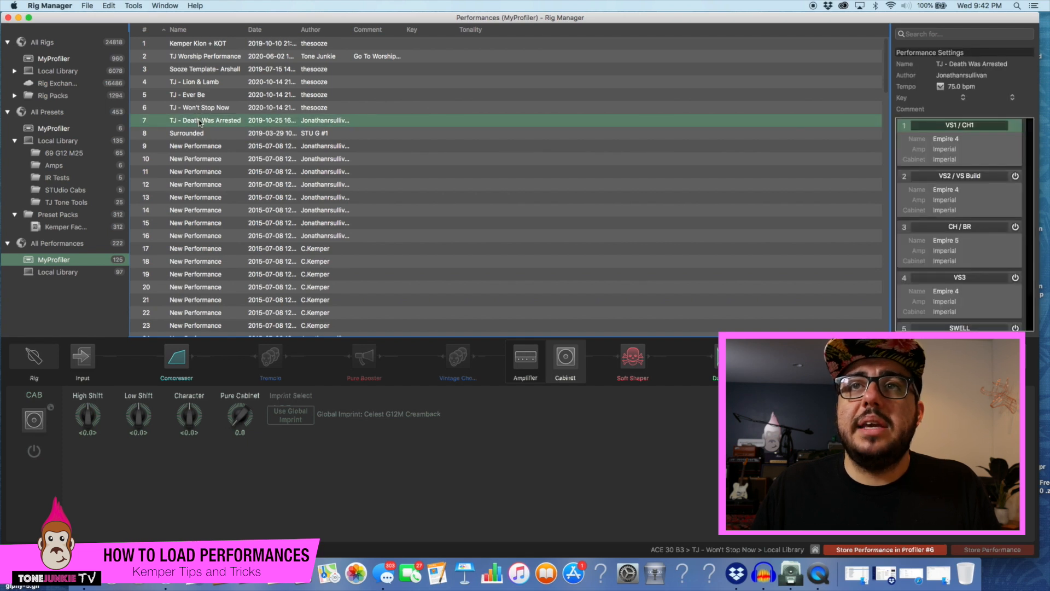
double_click(201, 123)
click(72, 272)
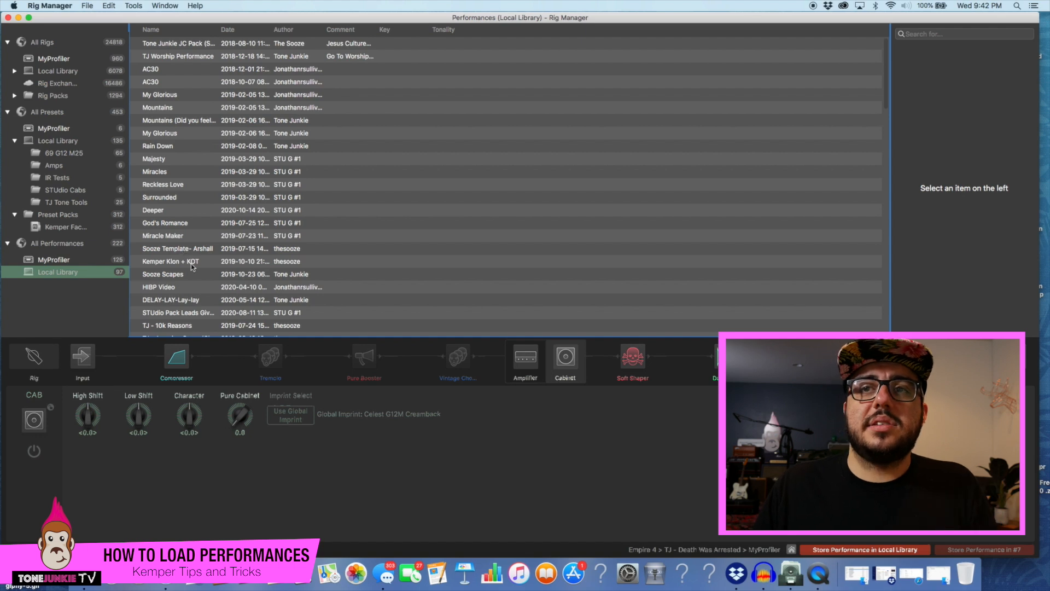
scroll(193, 268, down, 1)
double_click(181, 313)
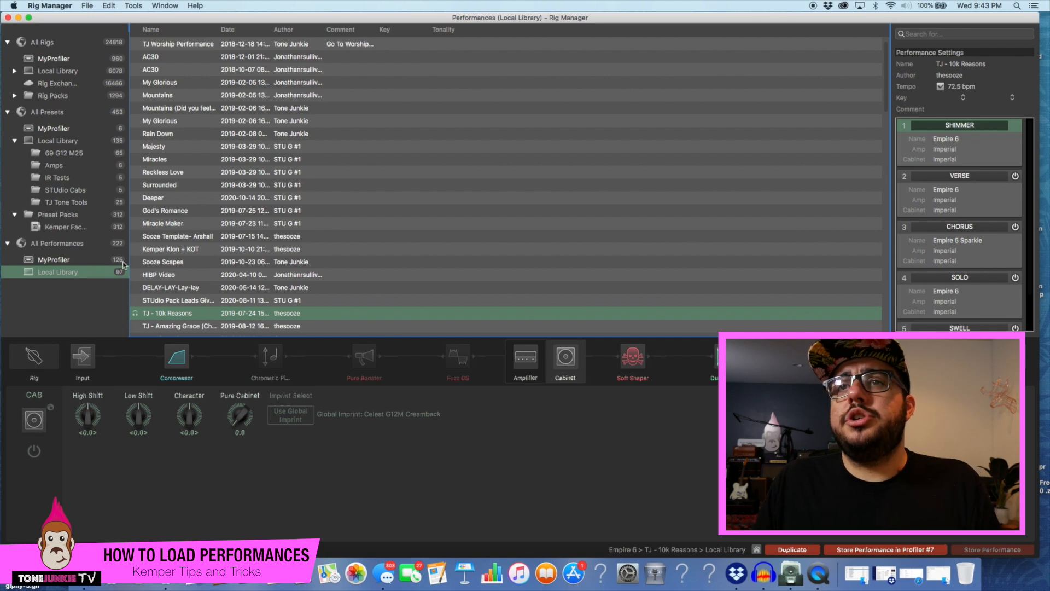
click(92, 262)
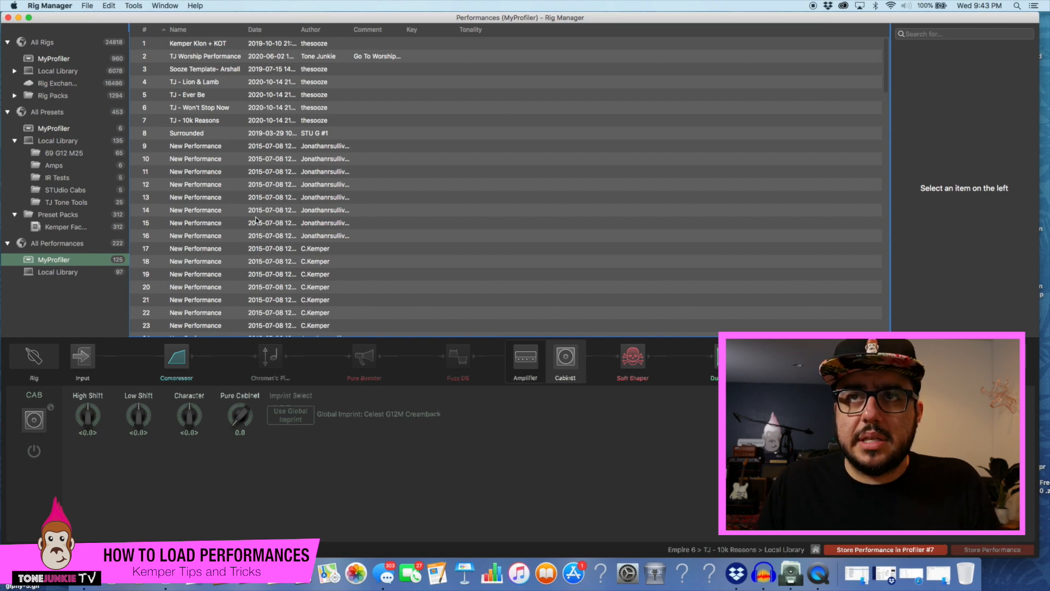
Step: Load the TJ - 10k Reasons performance from MyProfiler slot 7 into the editor for preview
click(205, 122)
right_click(207, 122)
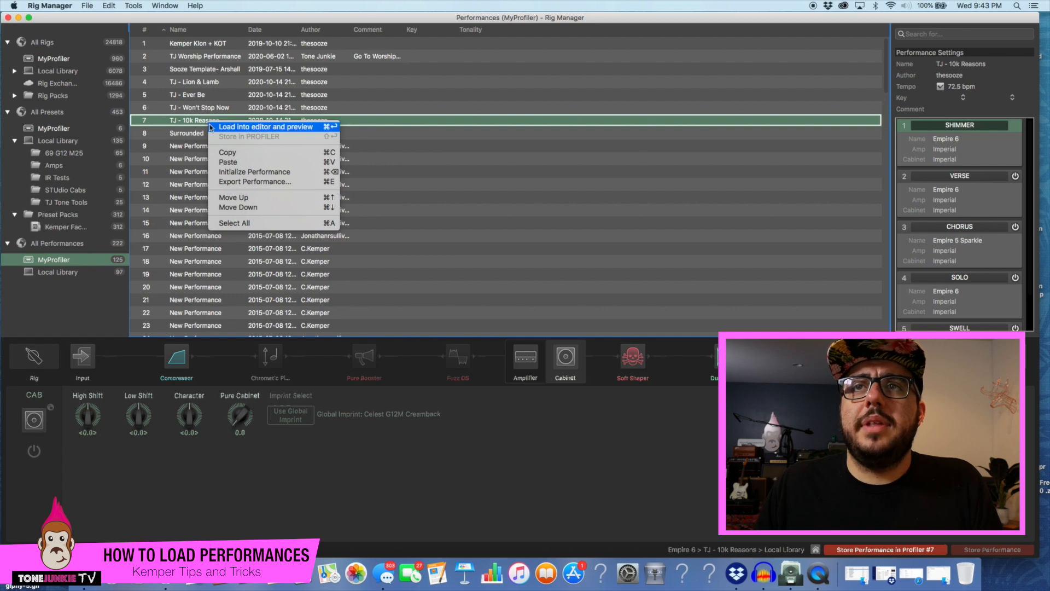
double_click(192, 122)
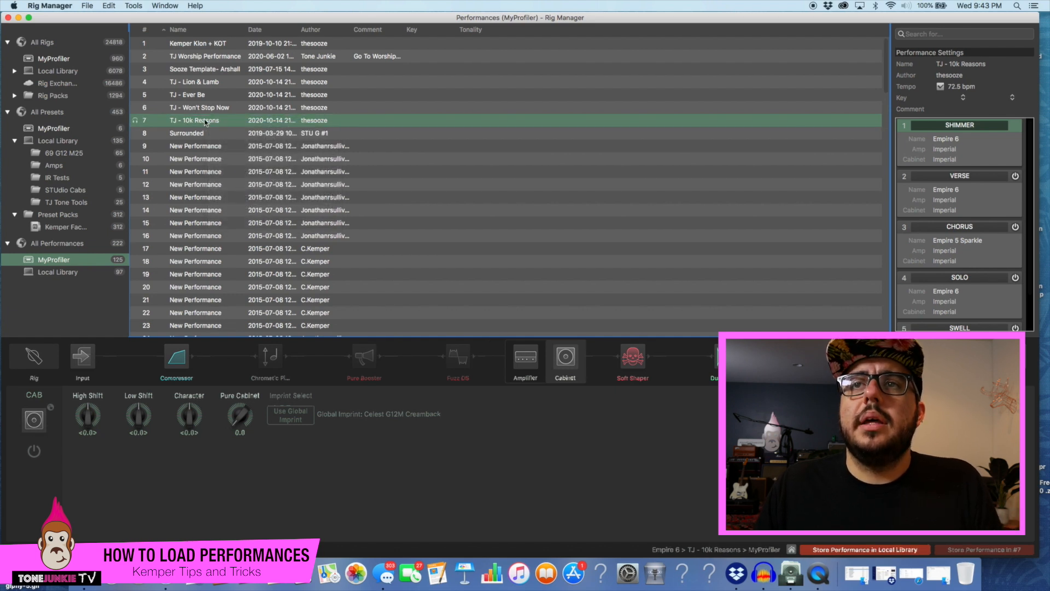
right_click(205, 121)
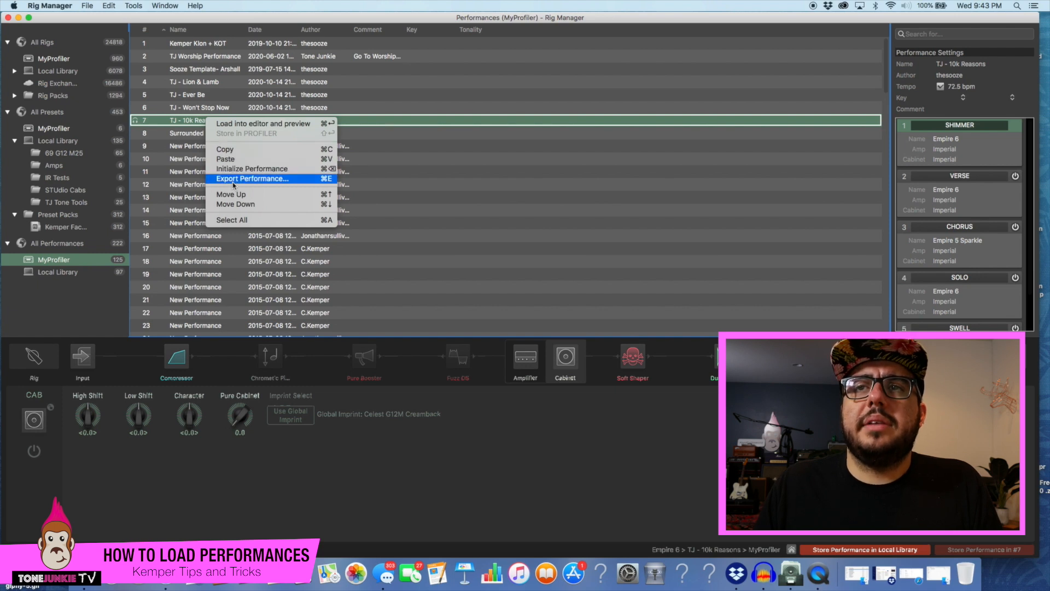
click(242, 221)
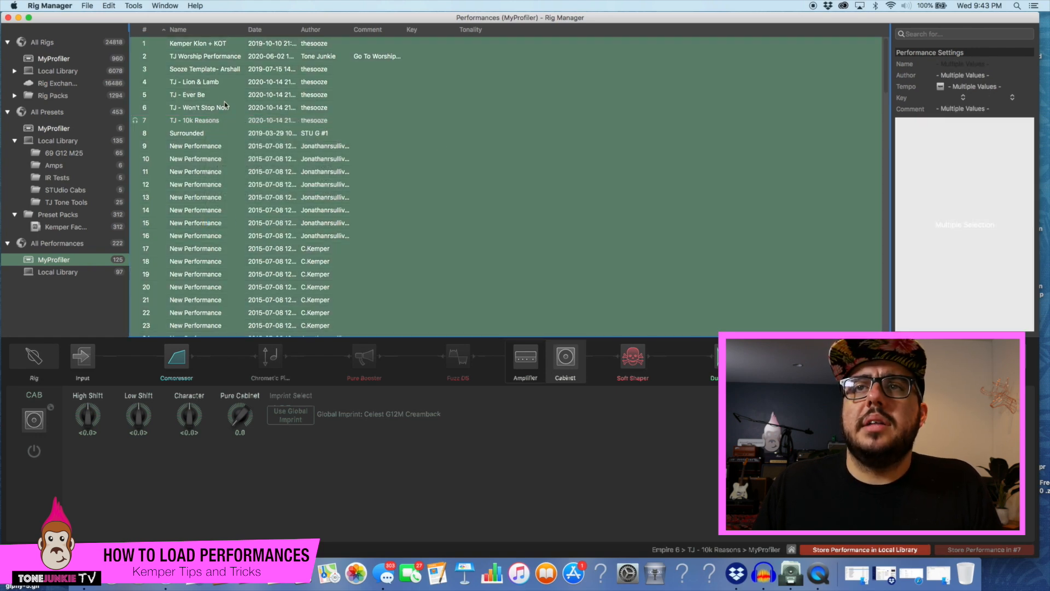
click(230, 119)
click(198, 132)
click(200, 124)
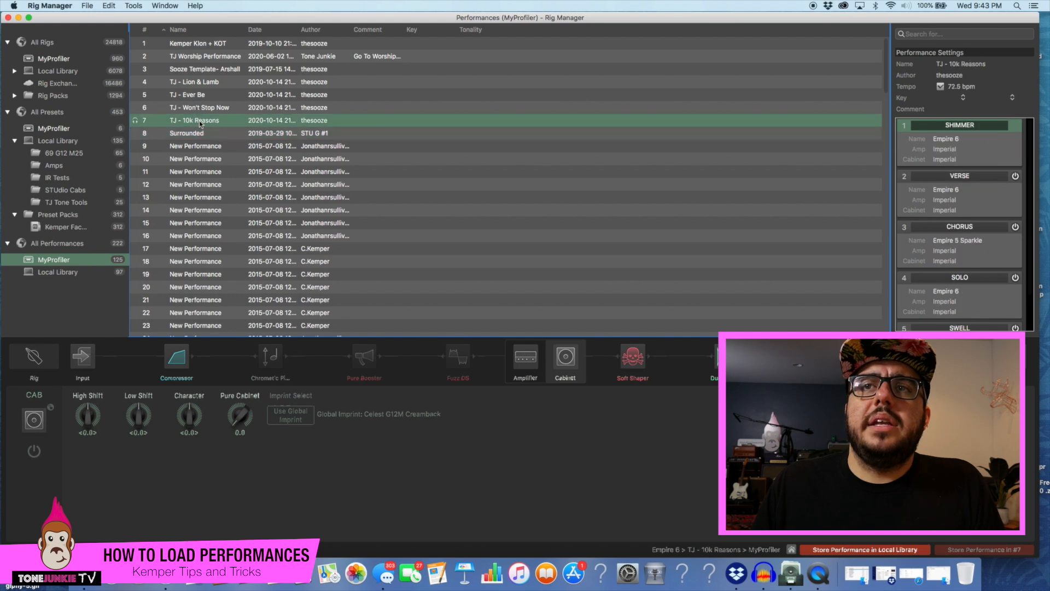
right_click(199, 123)
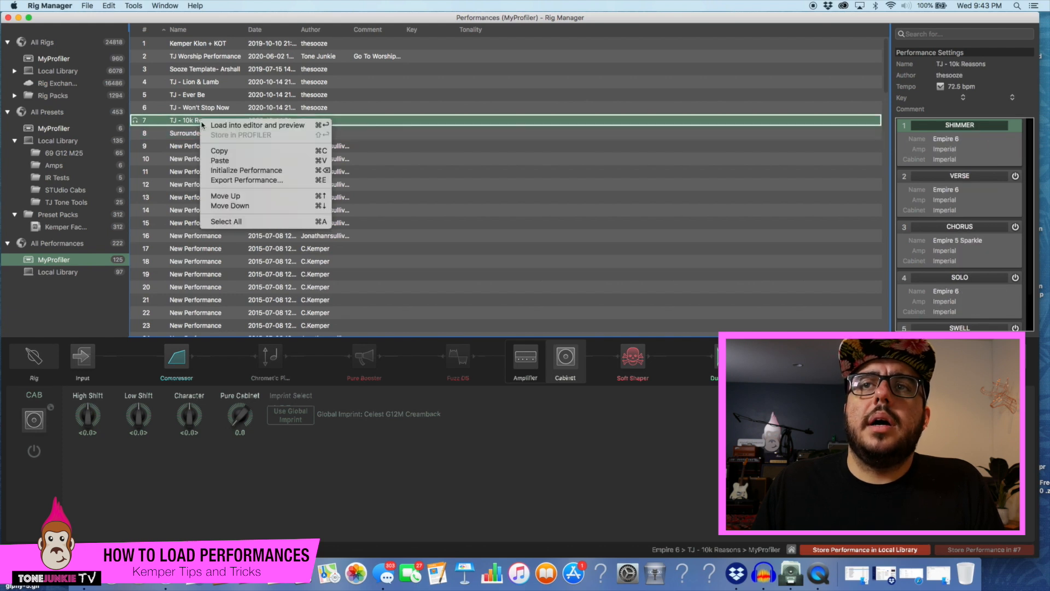
click(244, 181)
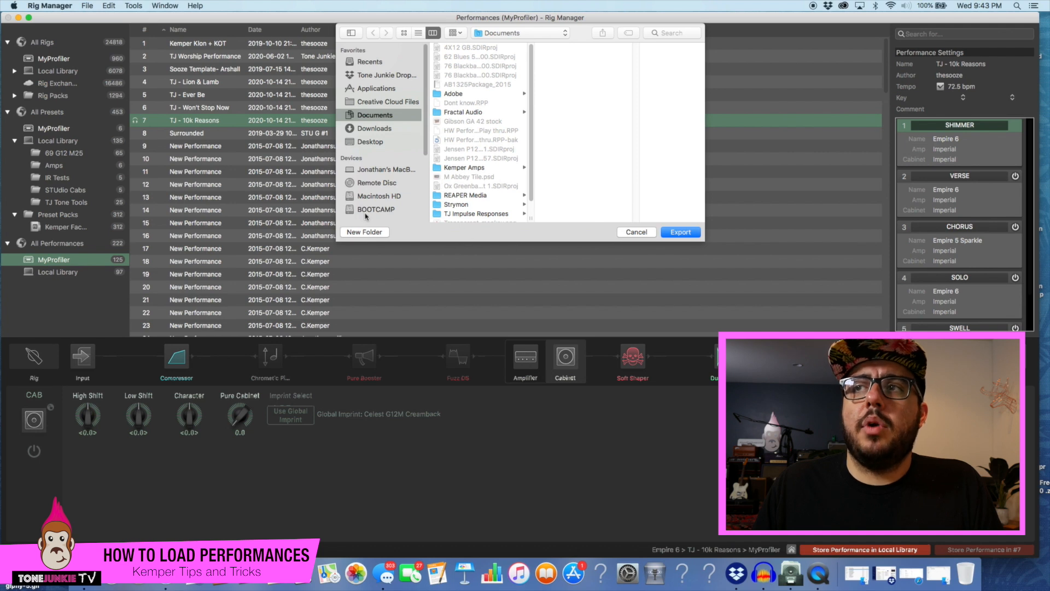
click(636, 232)
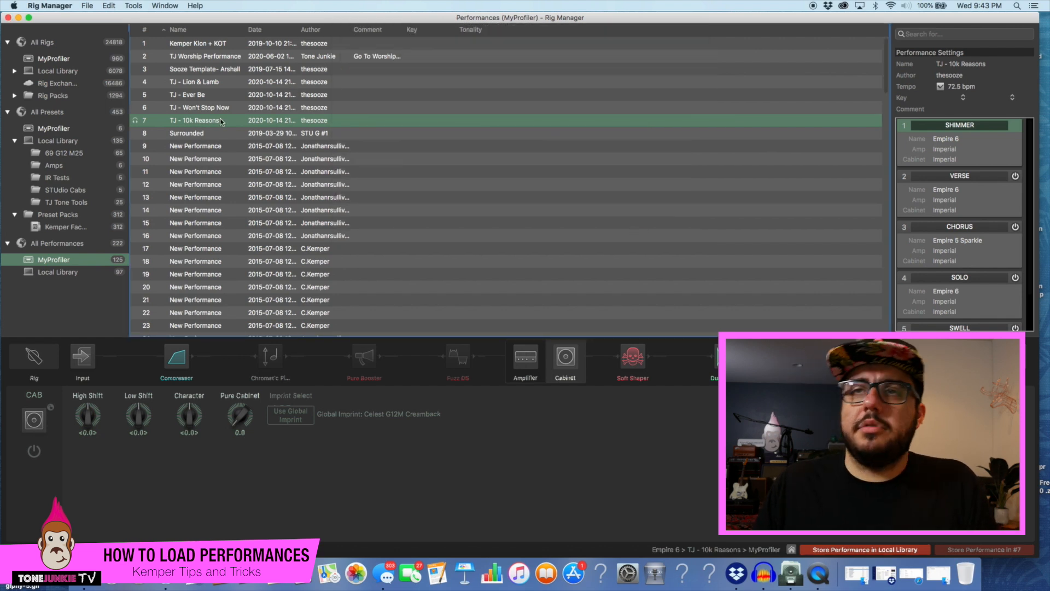
Step: Initialize the Surrounded performance in MyProfiler slot 8 to clear the slot
right_click(190, 119)
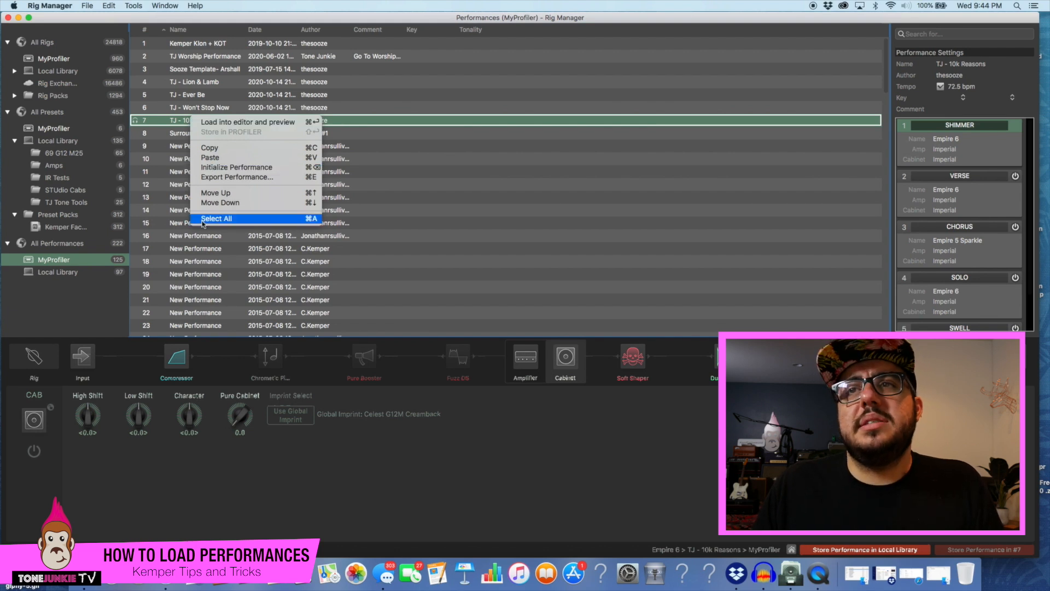
click(176, 233)
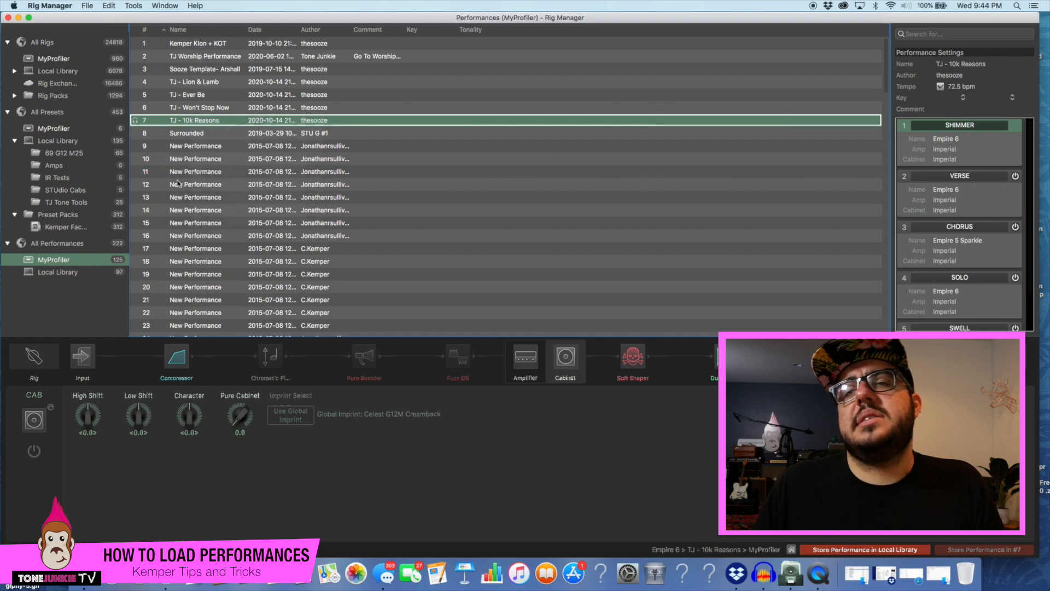
right_click(220, 138)
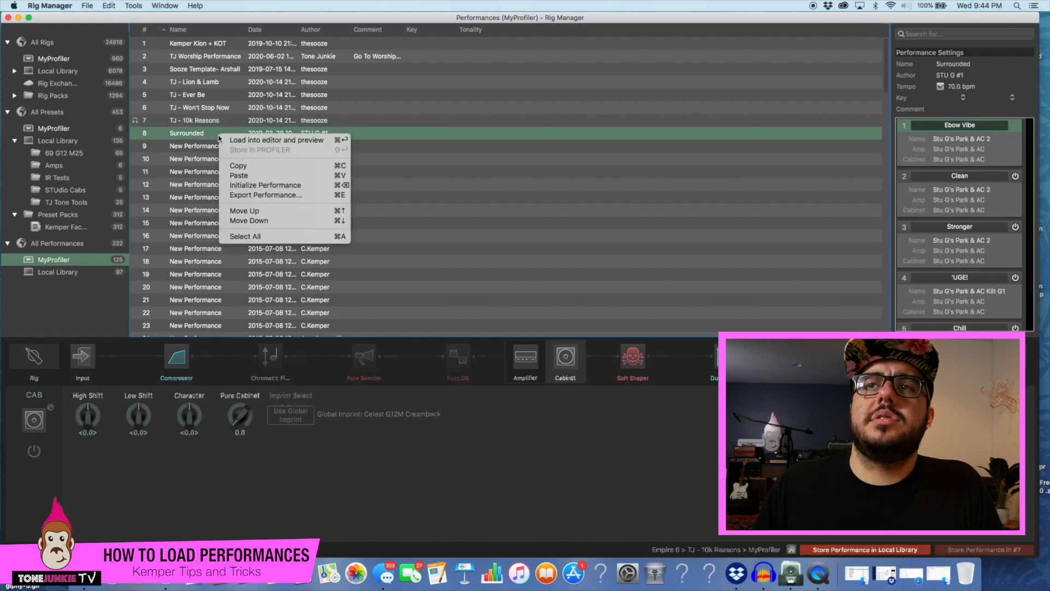
click(264, 186)
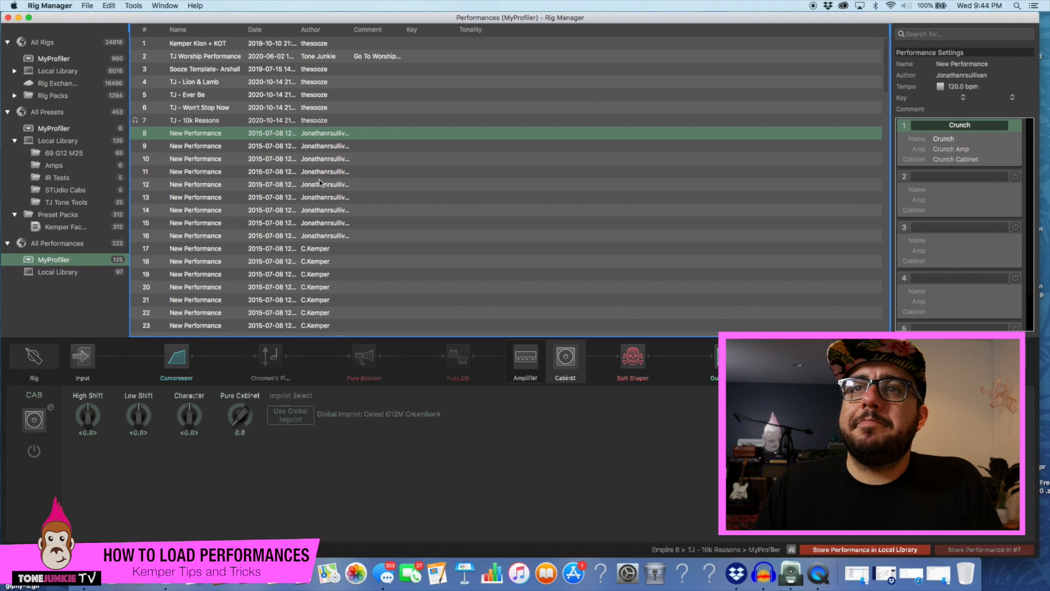
Step: Initialize the TJ - 10k Reasons performance in MyProfiler slot 7 and TJ - Won't Stop Now in slot 6
right_click(201, 121)
click(201, 122)
right_click(201, 121)
click(255, 172)
click(204, 108)
right_click(203, 108)
click(264, 158)
Step: Select the MyProfiler performances in slots 4 through 6 and initialize them together
click(207, 96)
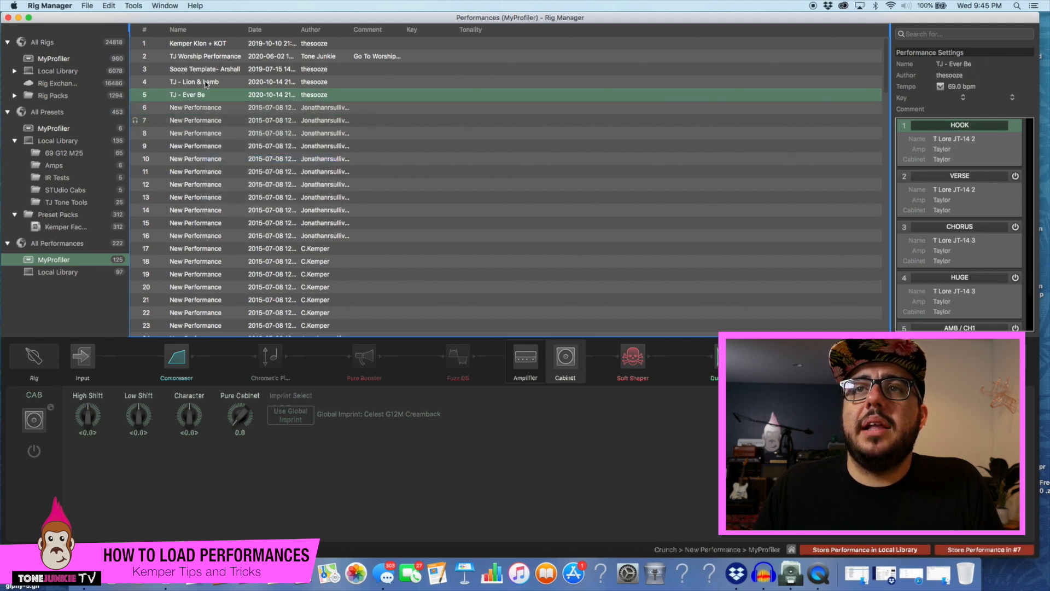
shift+click(206, 83)
shift+click(208, 112)
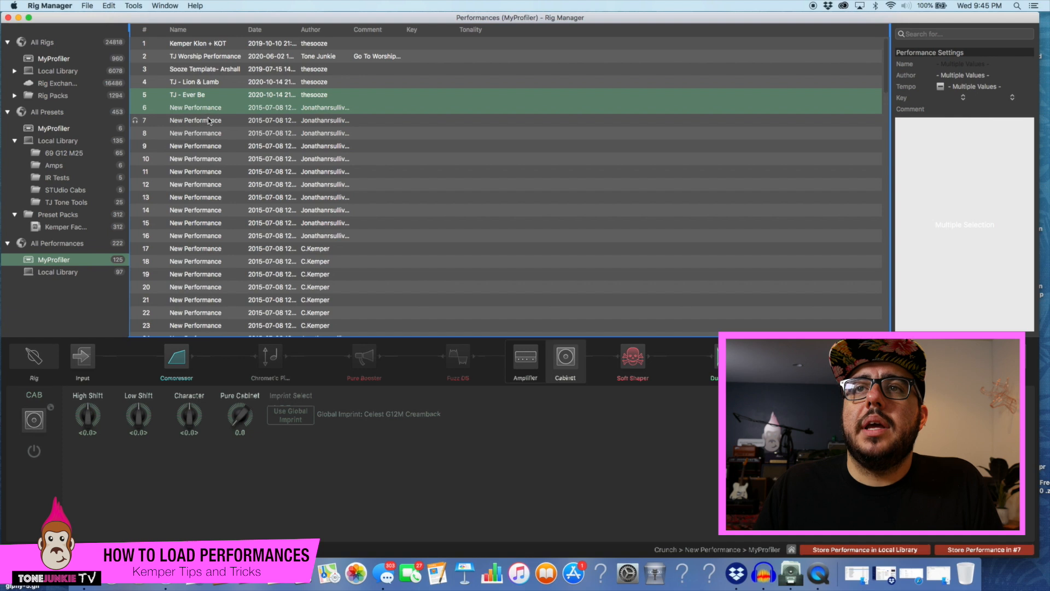
click(200, 85)
shift+click(203, 112)
right_click(203, 109)
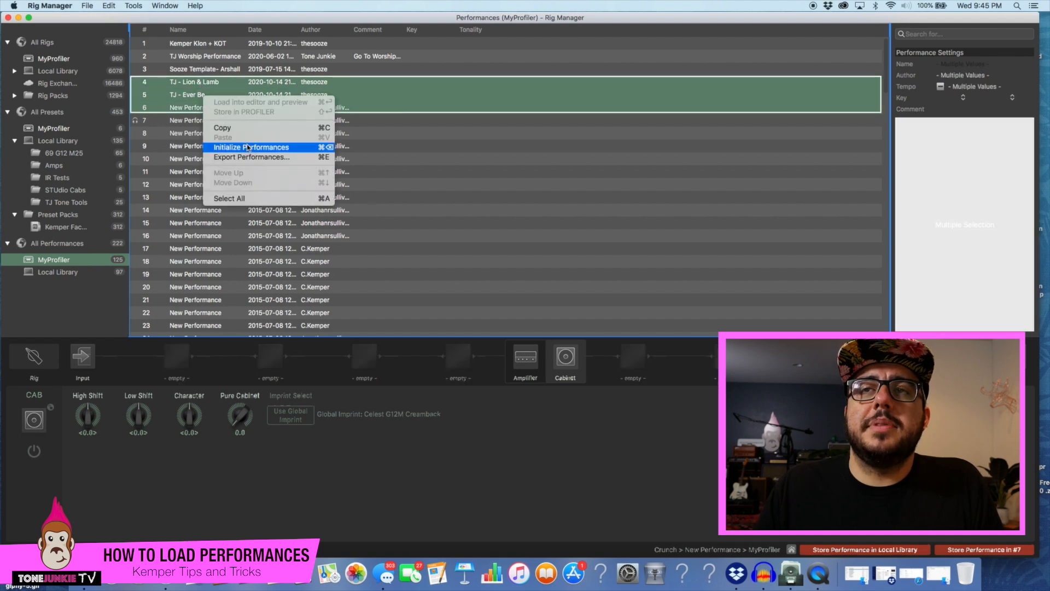
click(248, 147)
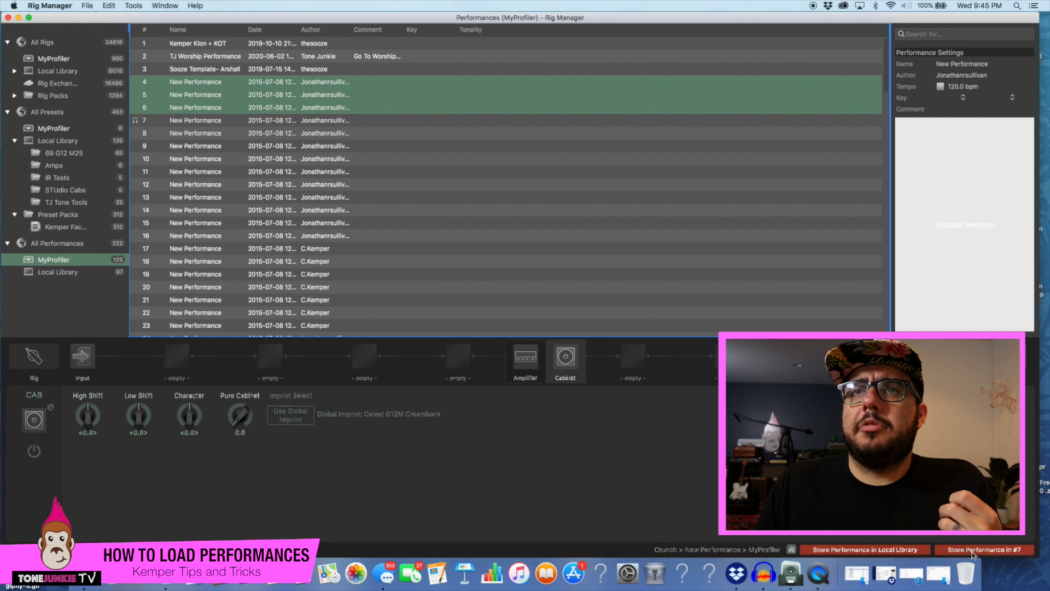
Step: Load the blank New Performance from MyProfiler slot 8 into the editor, discarding the unsaved changes
click(197, 145)
click(198, 134)
double_click(198, 135)
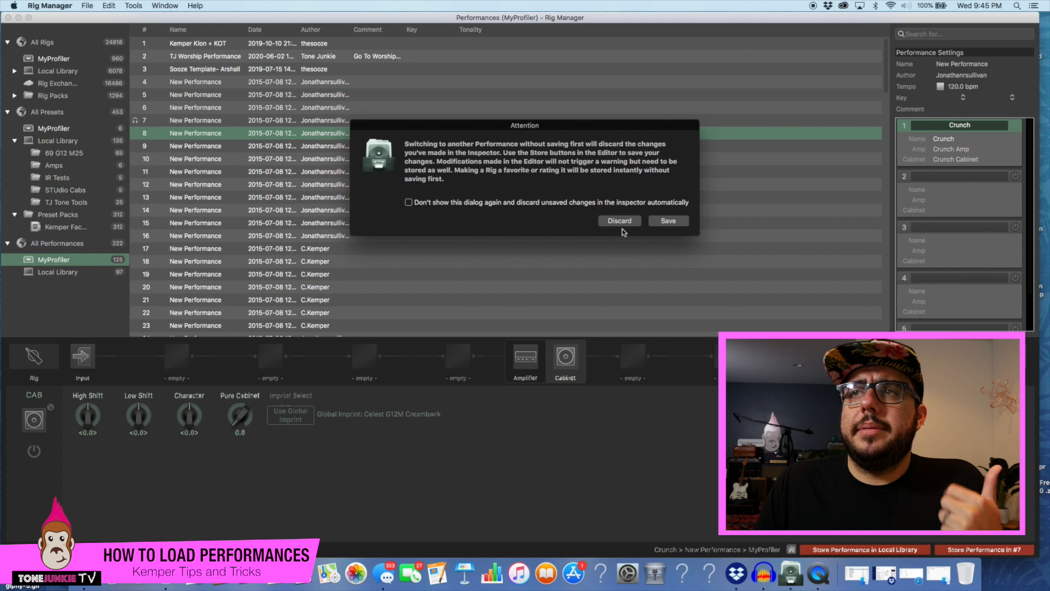
click(624, 221)
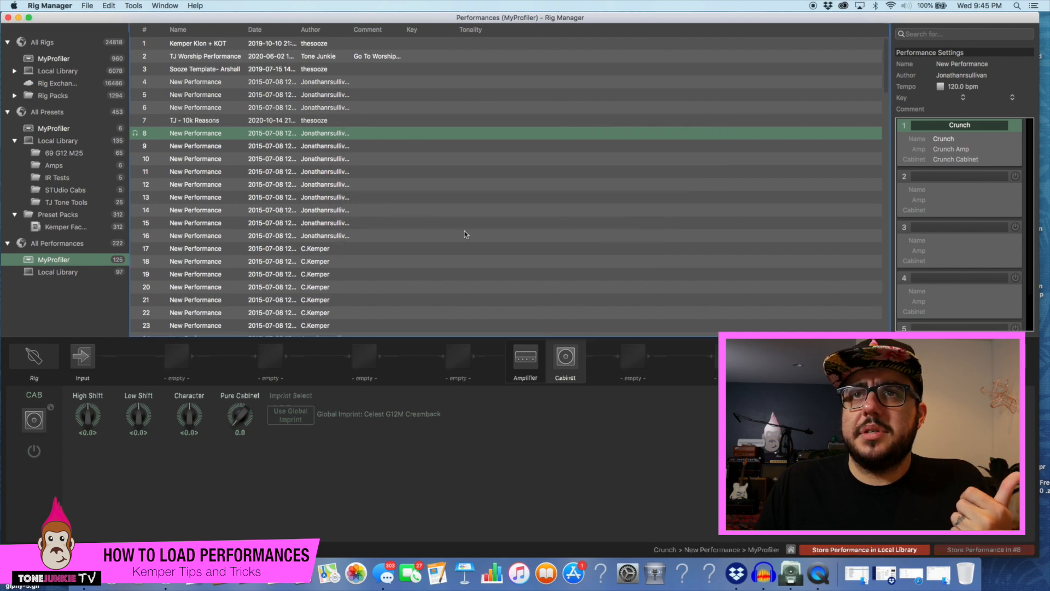
Step: Initialize the TJ - 10k Reasons performance in MyProfiler slot 7 again to clear the slot
click(200, 120)
right_click(200, 121)
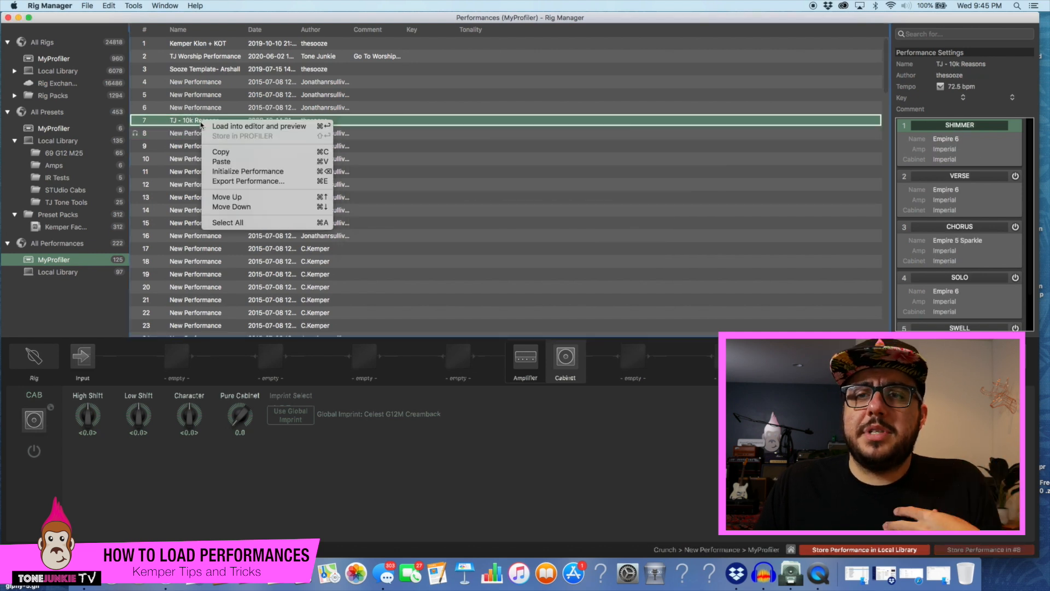
click(251, 171)
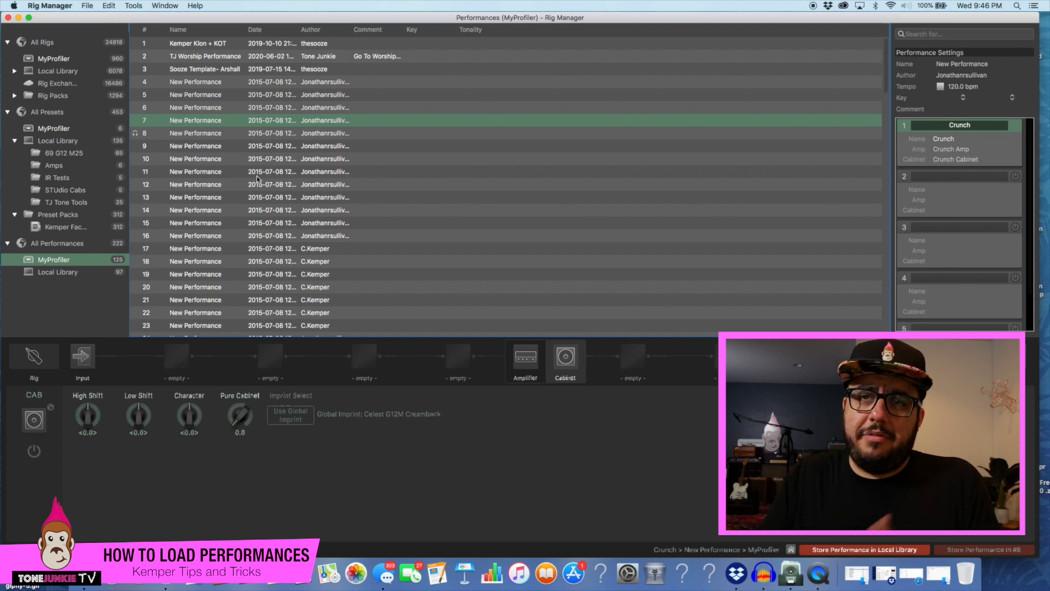
Step: Switch to the Kemper Performances folder in Finder and place its window over the performance editor
click(941, 580)
drag(863, 110, 452, 88)
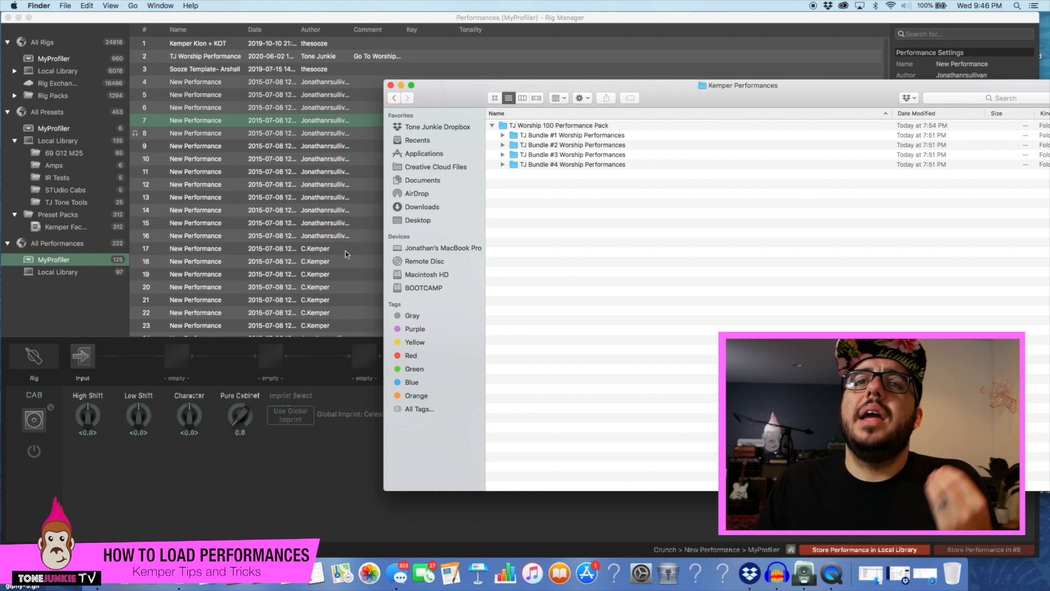
Step: Preview the Reckless Love and Miracle Maker performances in the Local Library and return to the MyProfiler performances
click(57, 274)
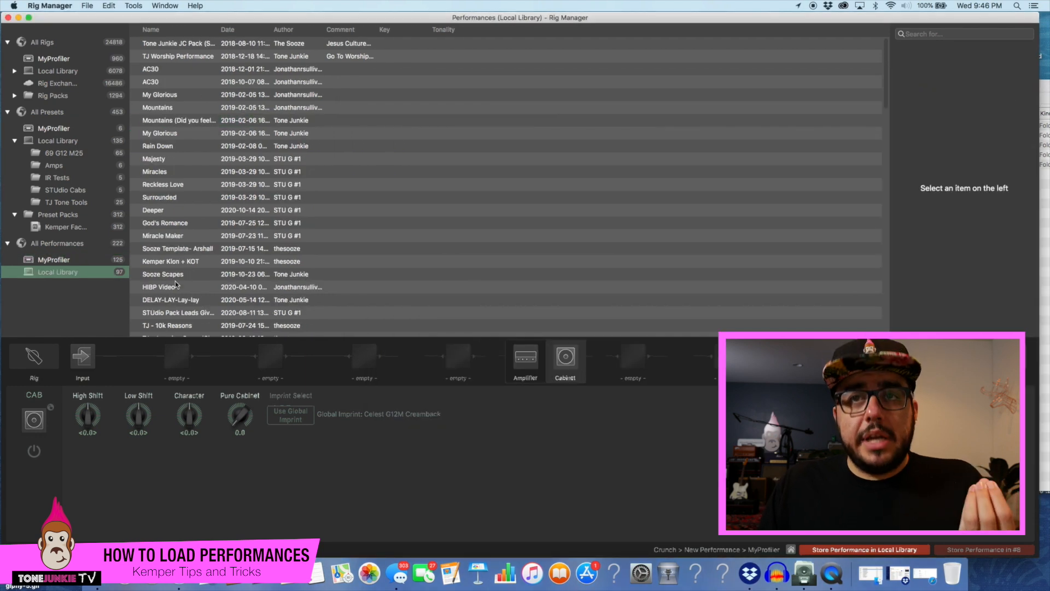
click(175, 186)
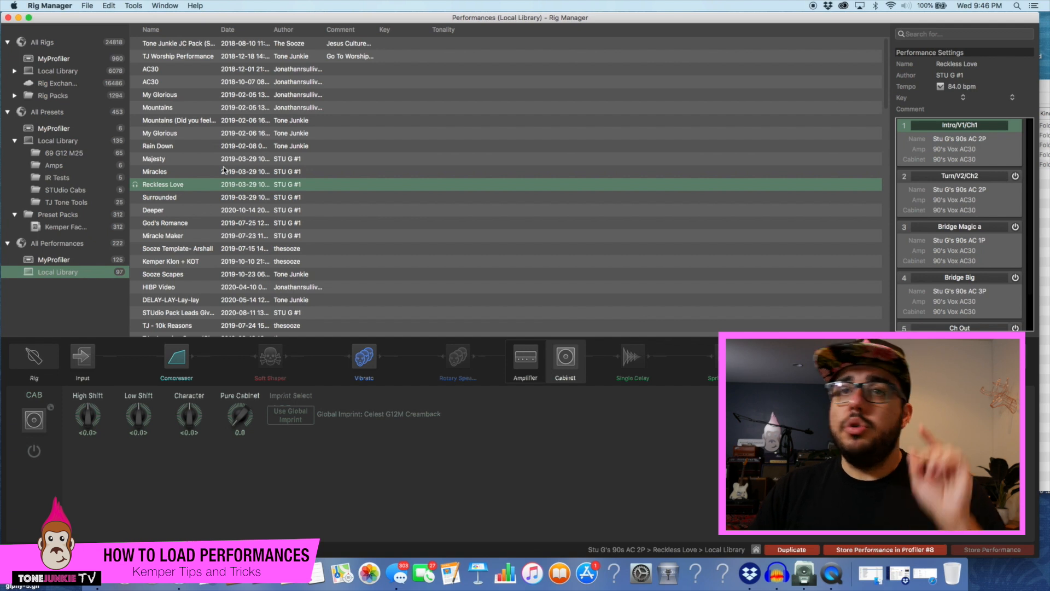
click(177, 240)
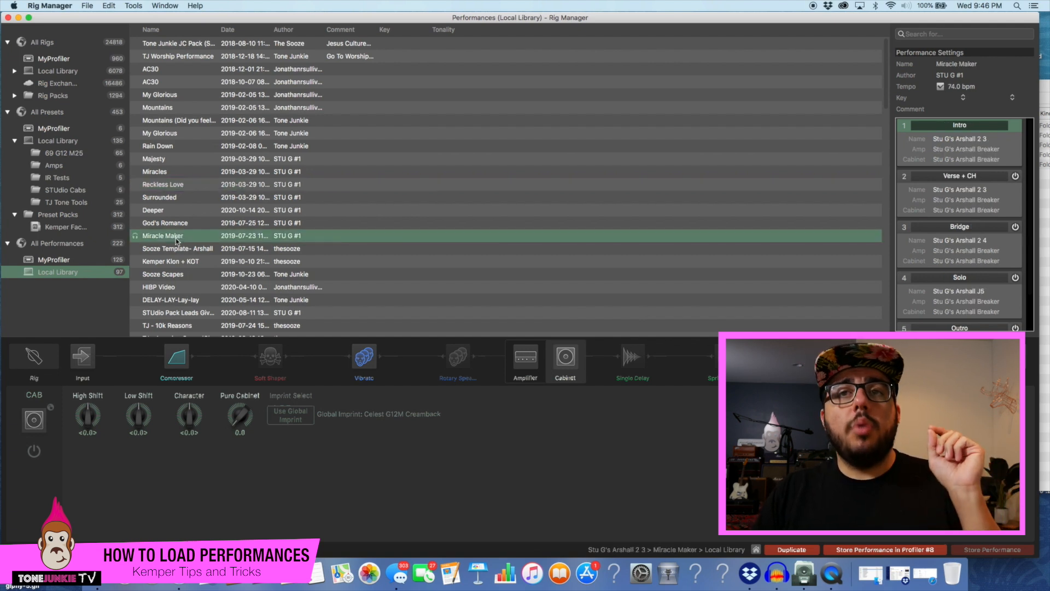
click(49, 261)
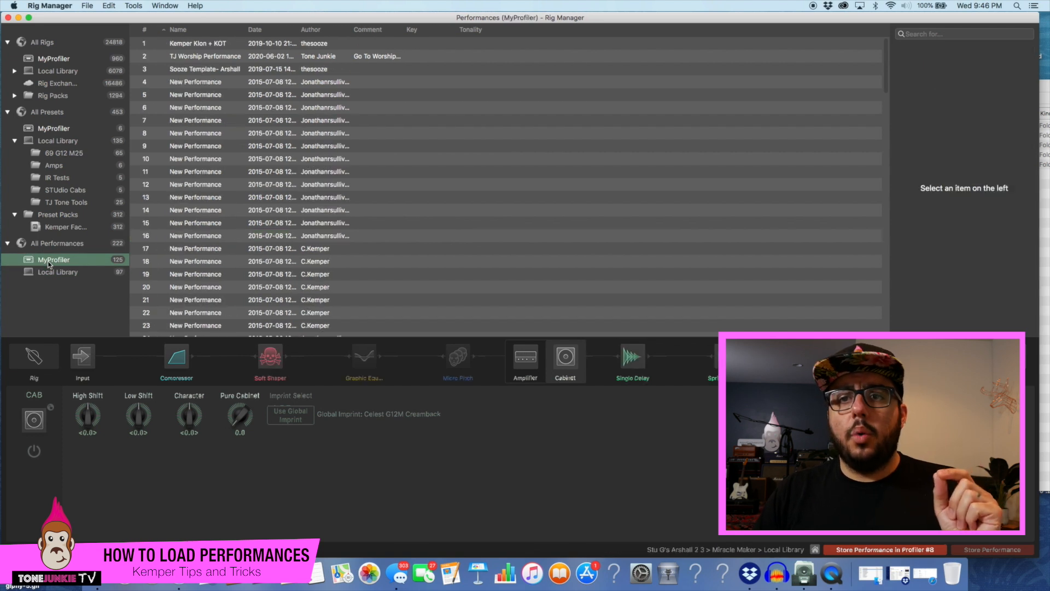